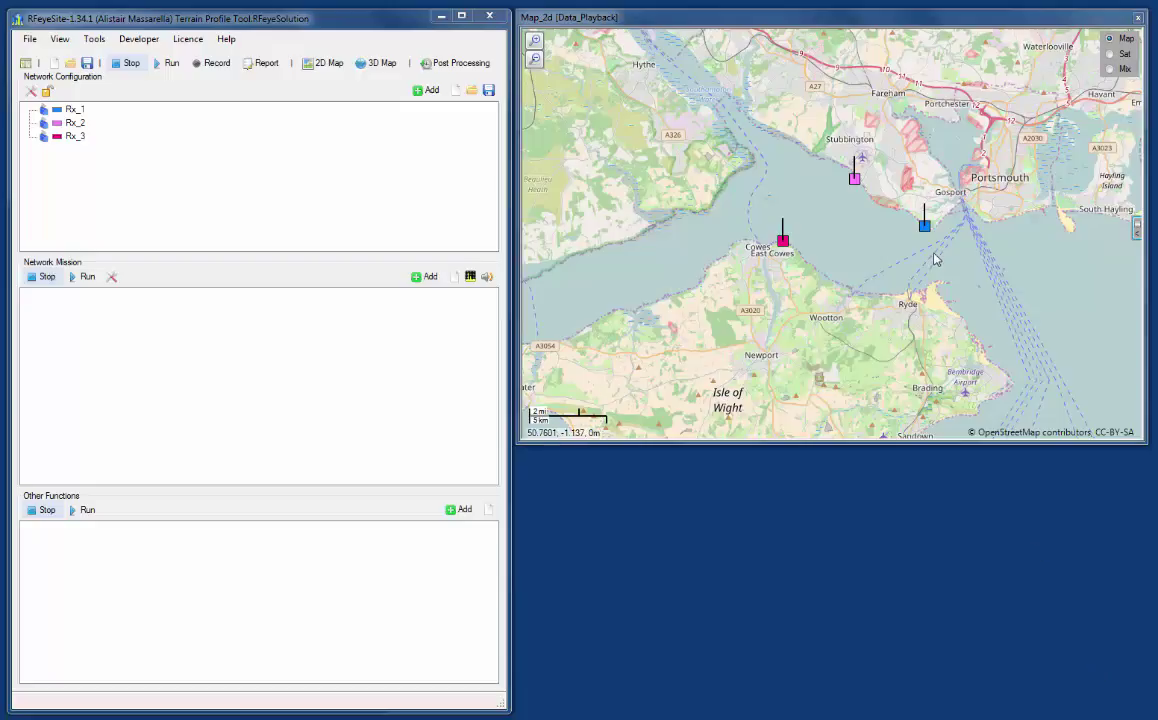
Enable the Elevation Data overlay on the map and pan so the whole Isle of Wight is centred
click(1136, 230)
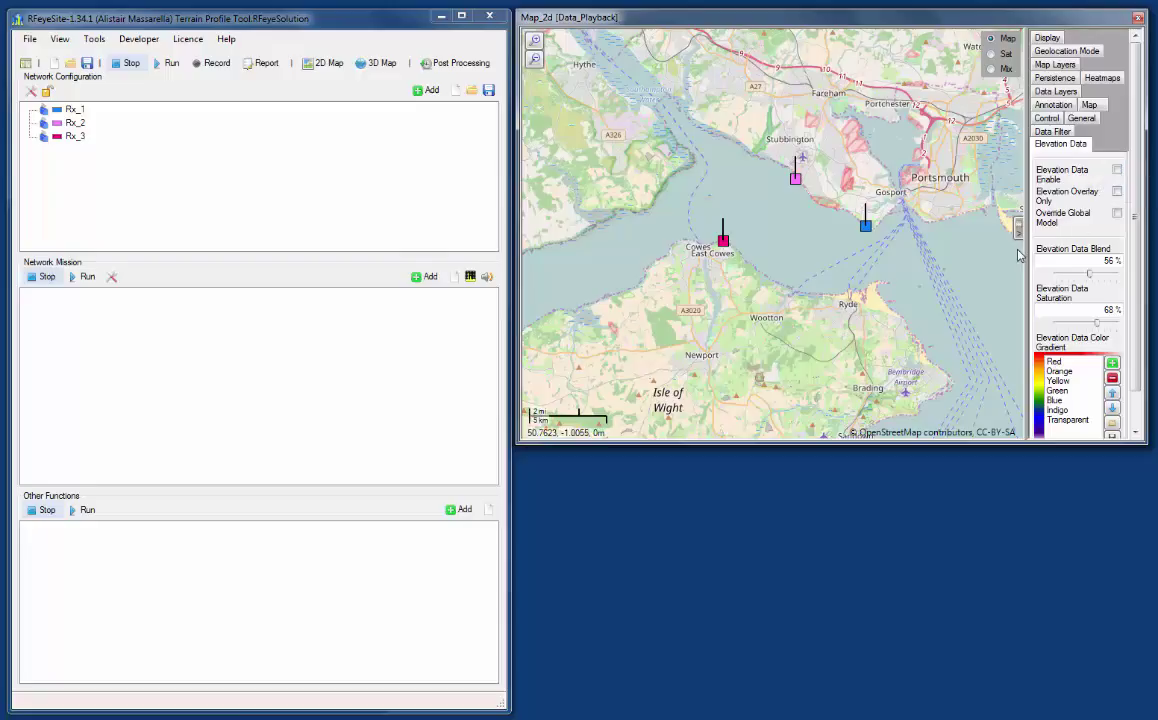
click(1118, 170)
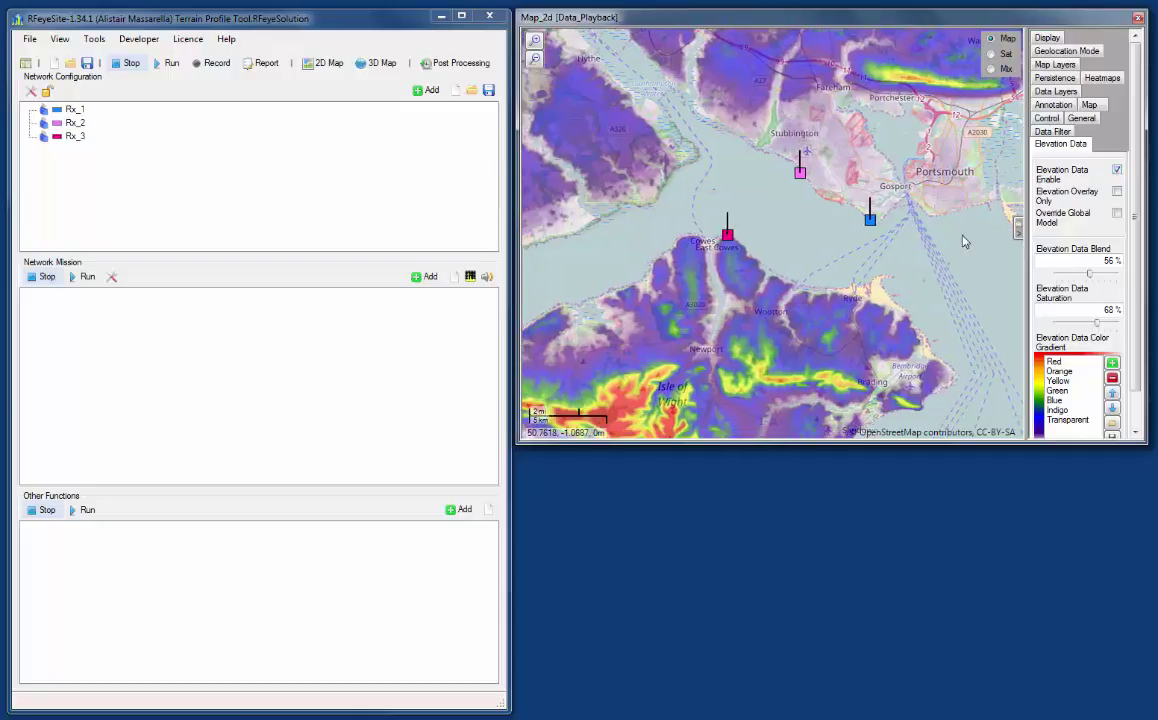
scroll(1110, 310, down, 1)
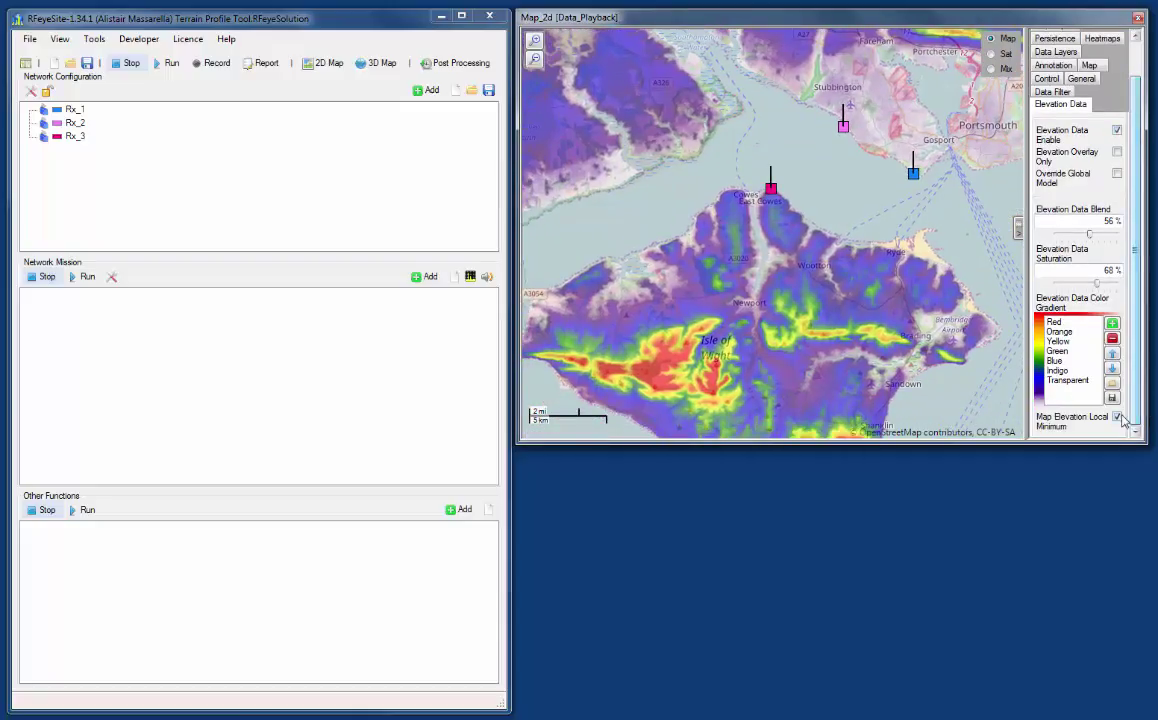
scroll(1138, 358, up, 1)
drag(899, 225, 870, 307)
drag(676, 358, 704, 269)
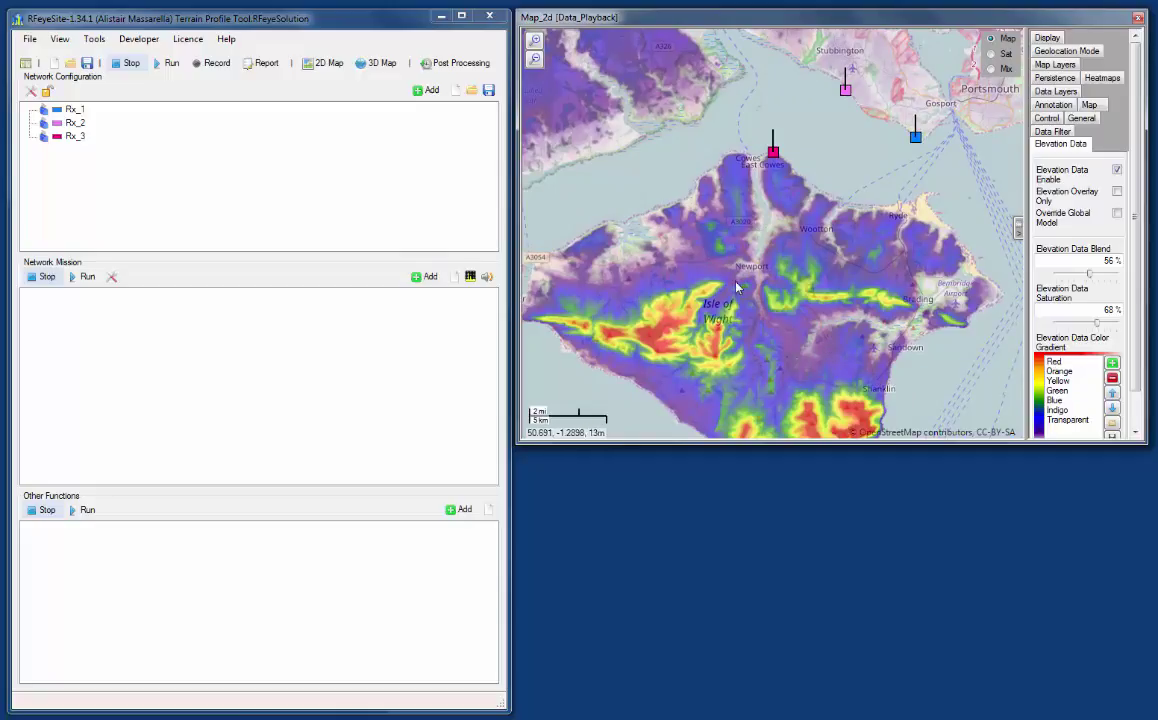
Create a Terrain Analysis task under Other Functions and place its empty chart below the map
click(446, 510)
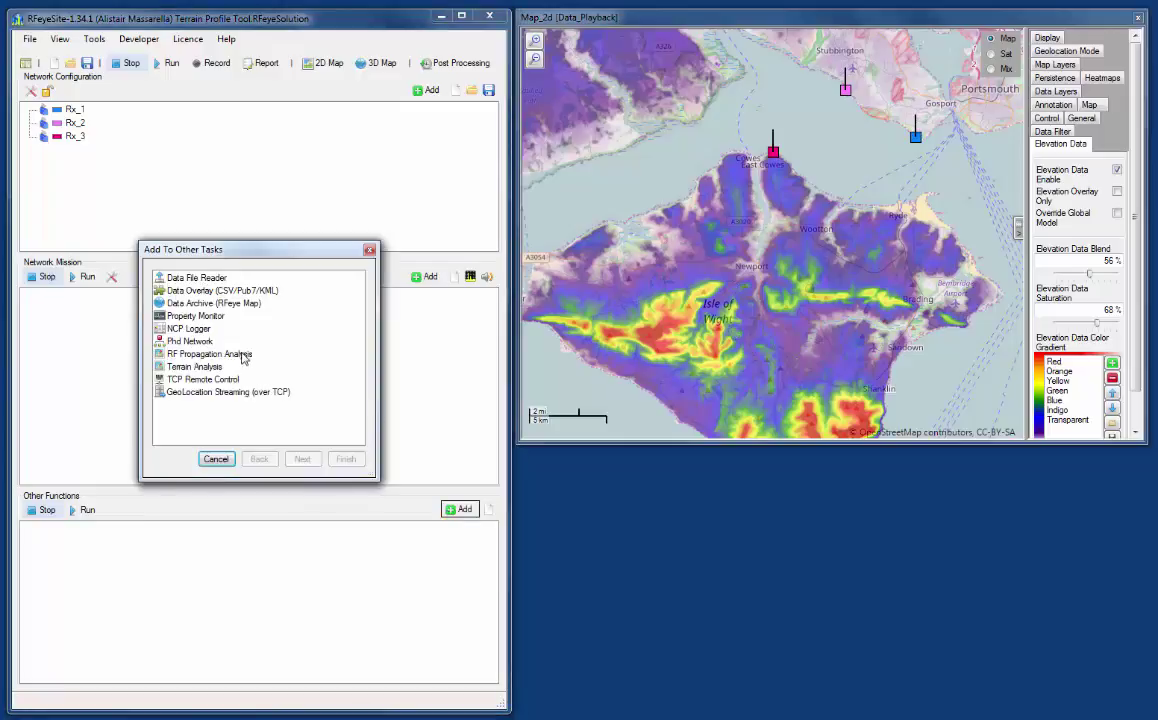
click(220, 368)
click(304, 459)
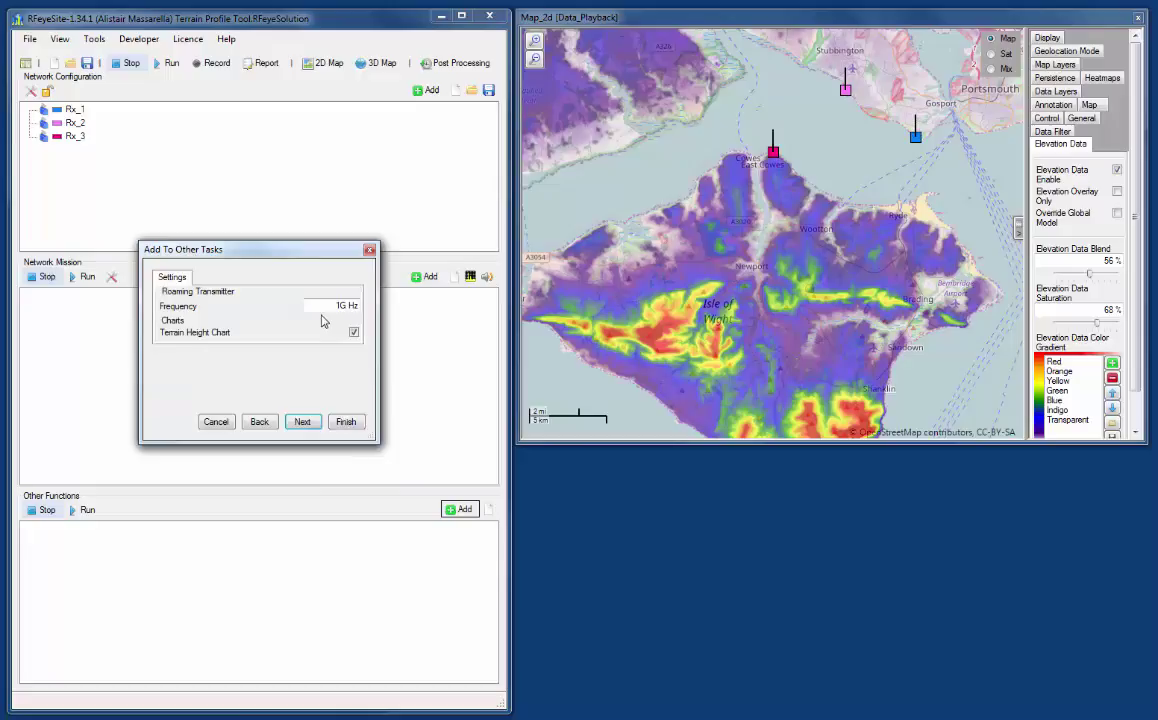
click(346, 422)
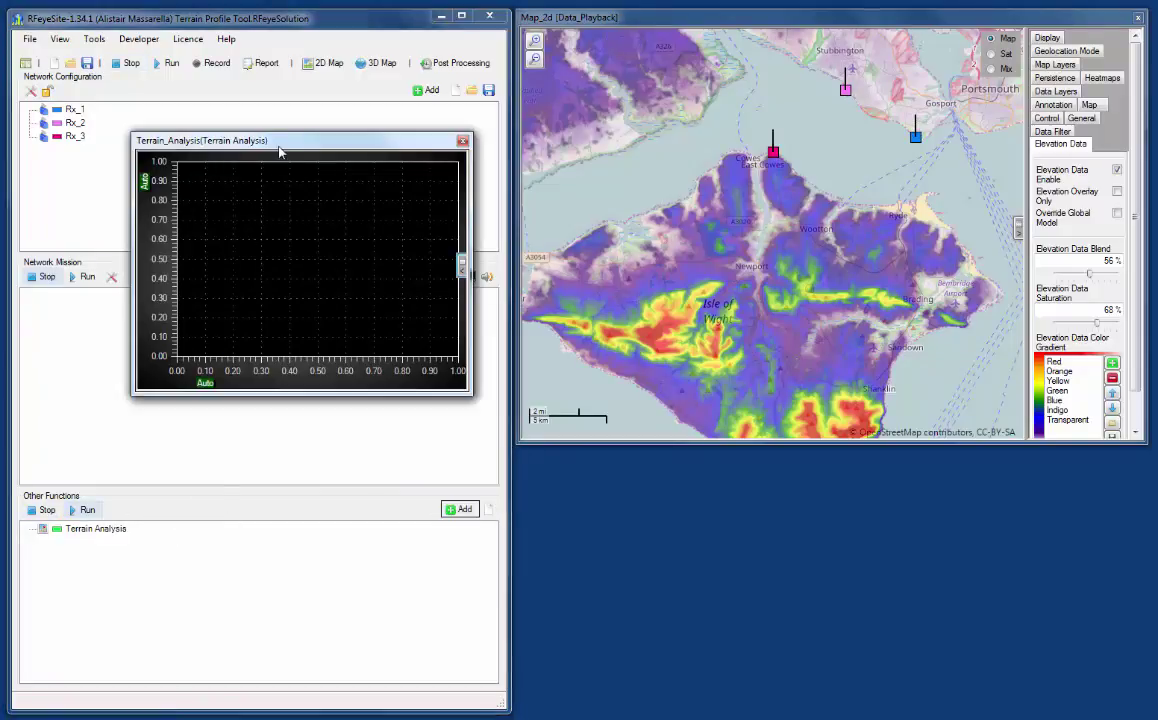
drag(280, 152, 665, 469)
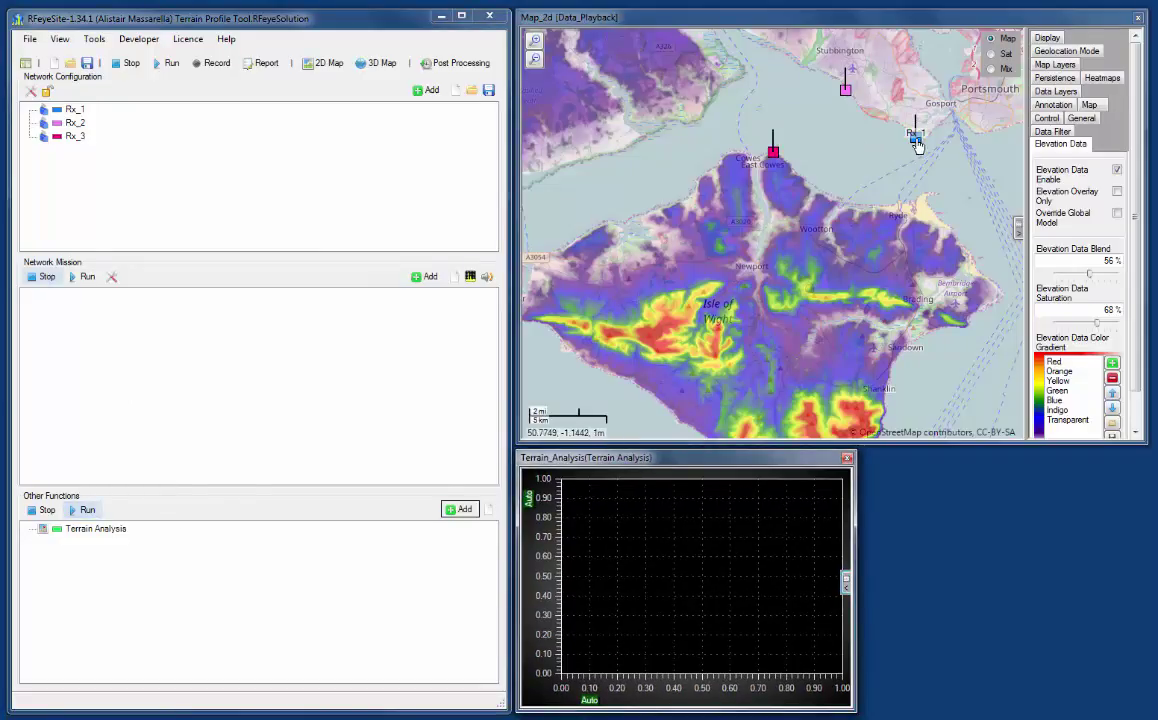
Set the Terrain Analysis Start Location to Rx_1 and Stop Location to Rx_2
click(103, 533)
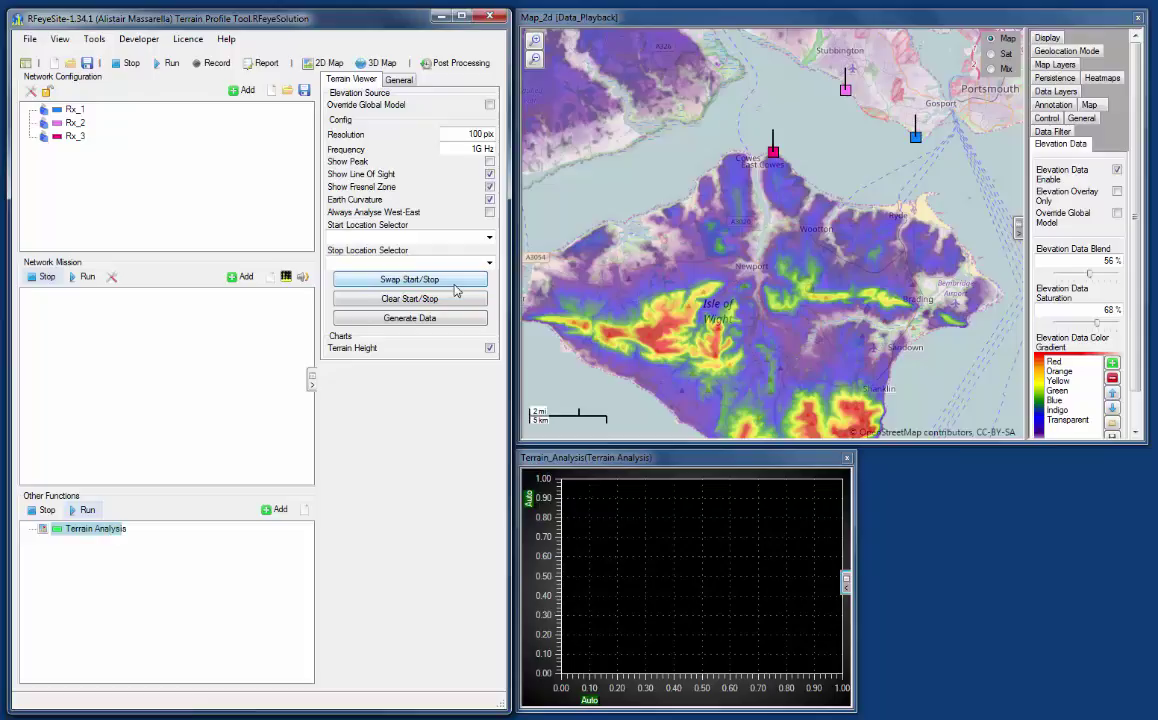
click(489, 237)
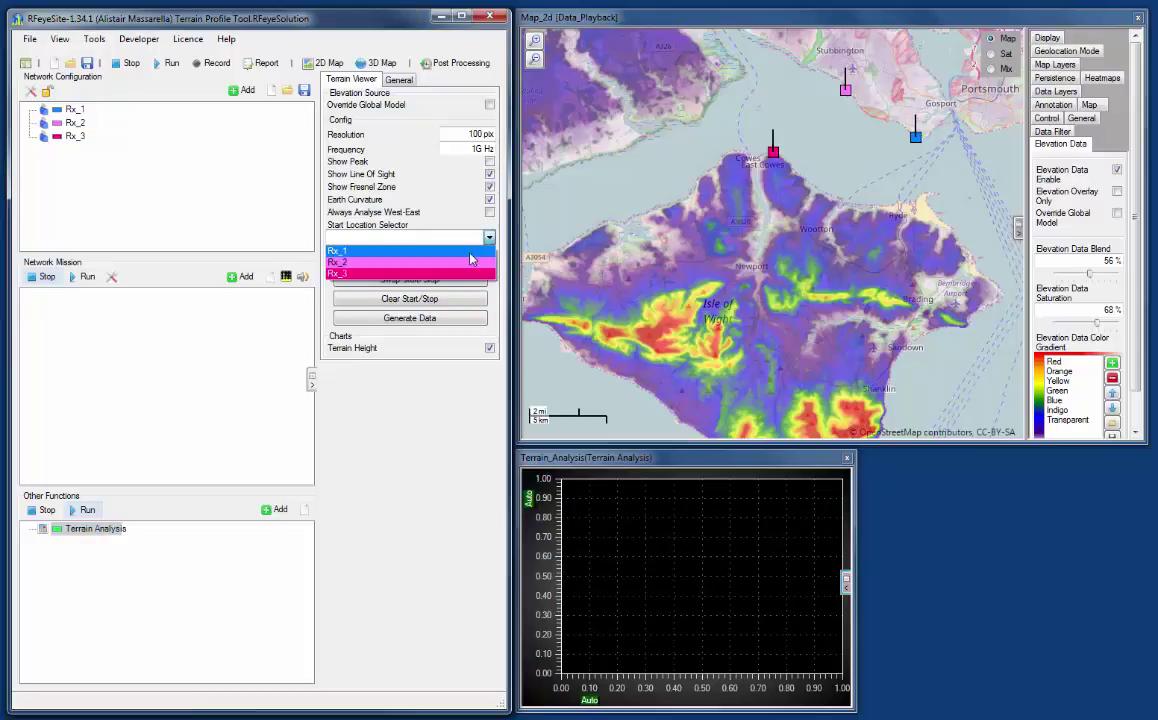
click(470, 251)
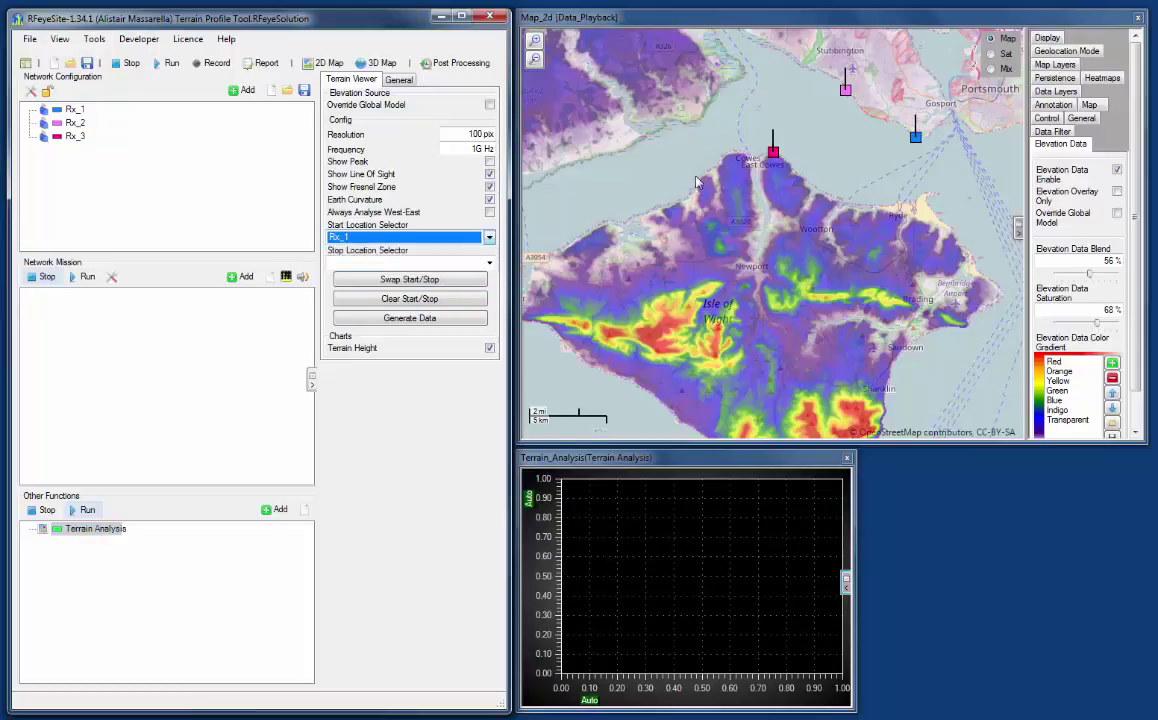
click(490, 263)
click(470, 278)
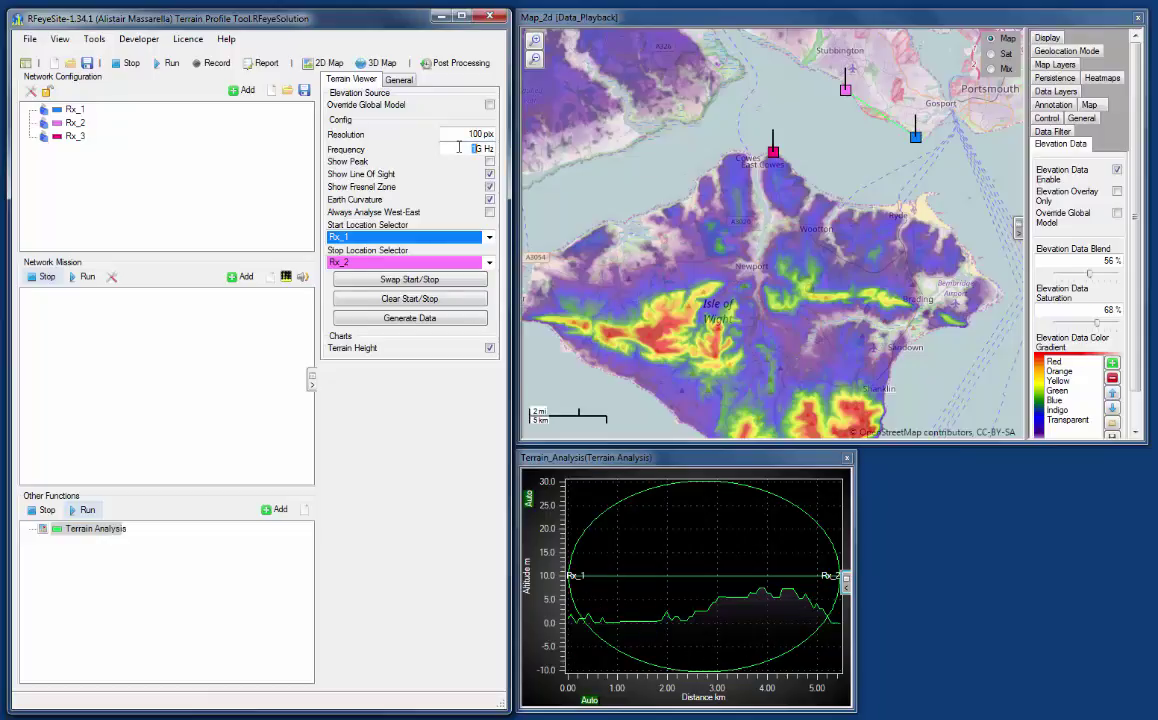
Adjust the Frequency through test values, ending near 1.05 GHz
scroll(459, 148, up, 2)
scroll(459, 148, up, 10)
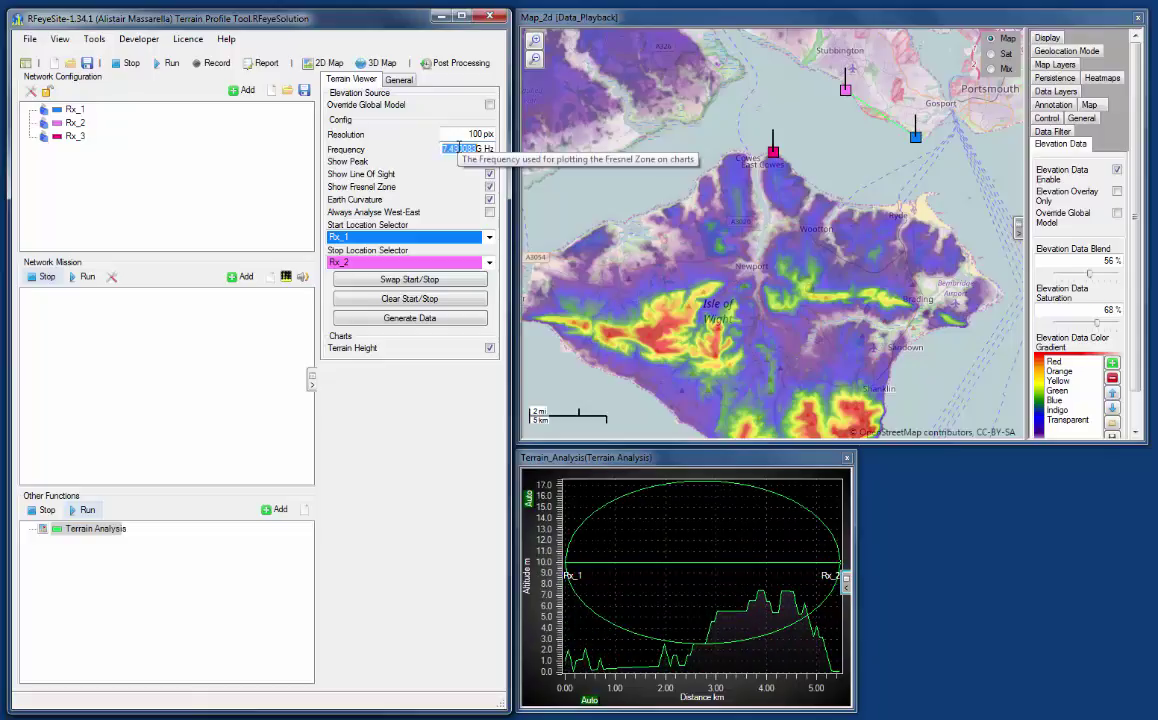
scroll(459, 148, down, 10)
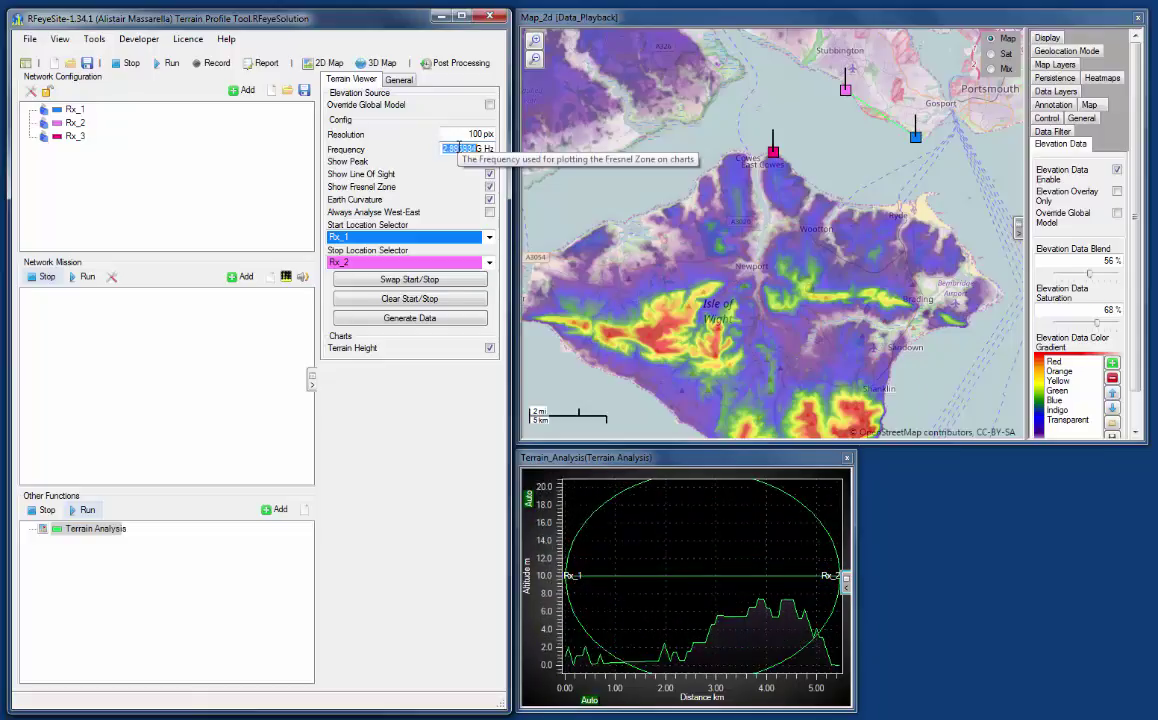
scroll(459, 148, up, 15)
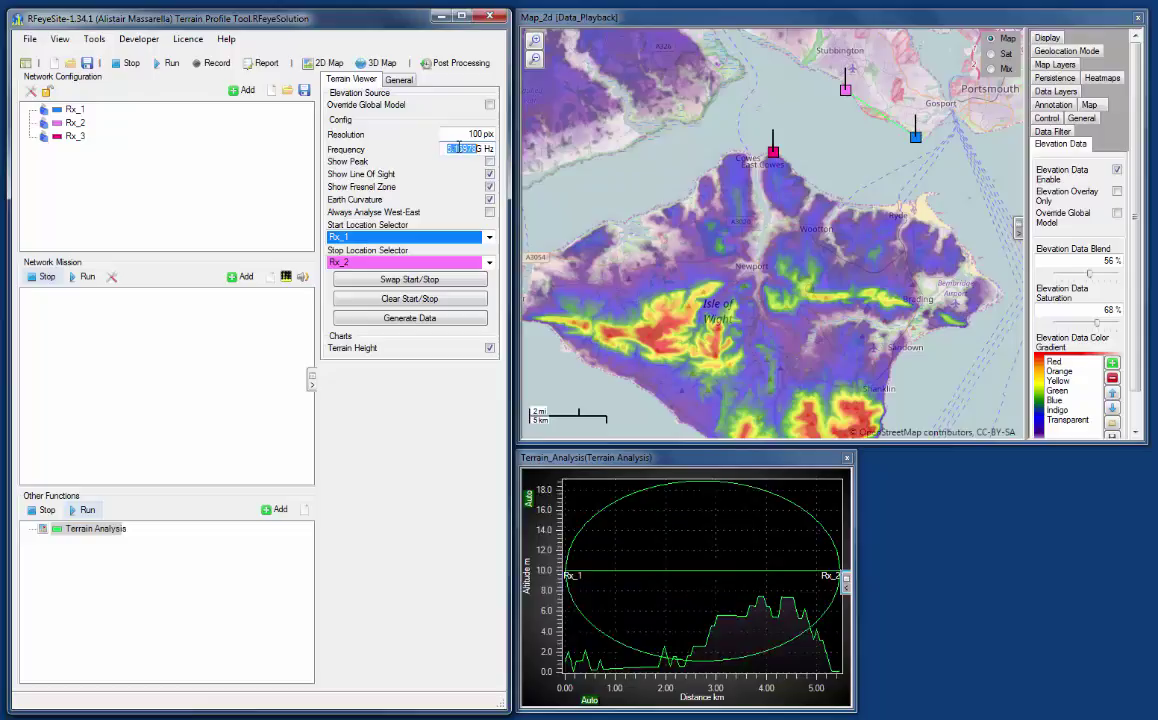
scroll(459, 148, down, 5)
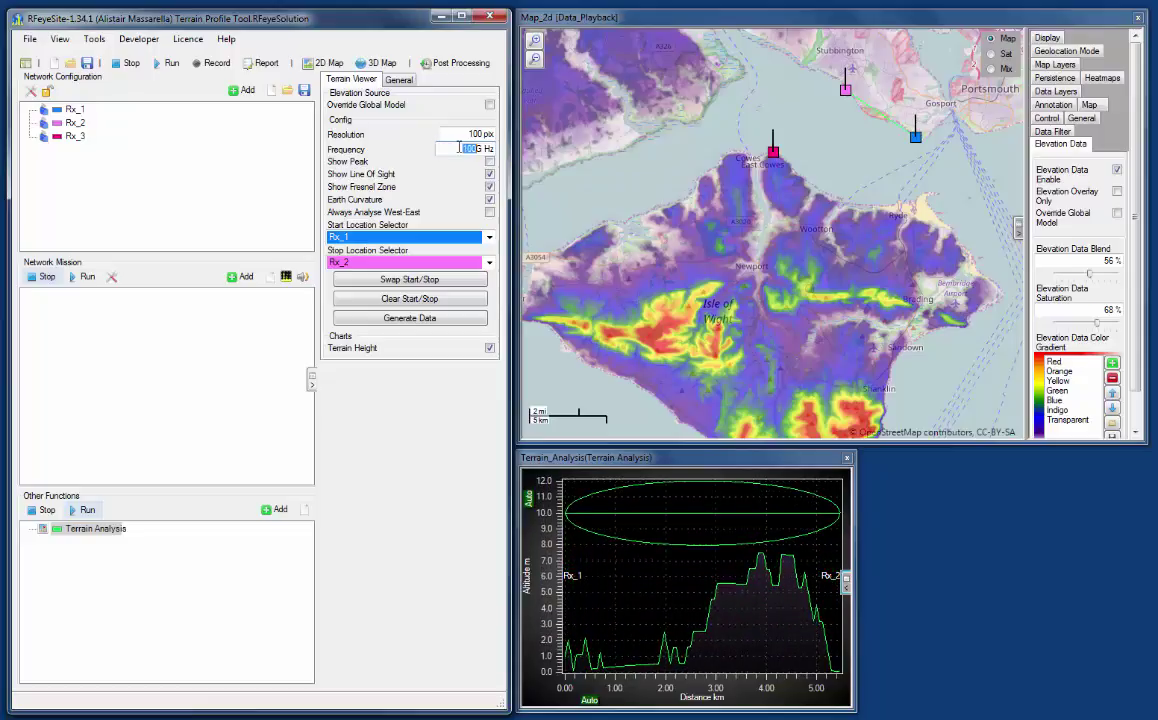
scroll(459, 147, down, 8)
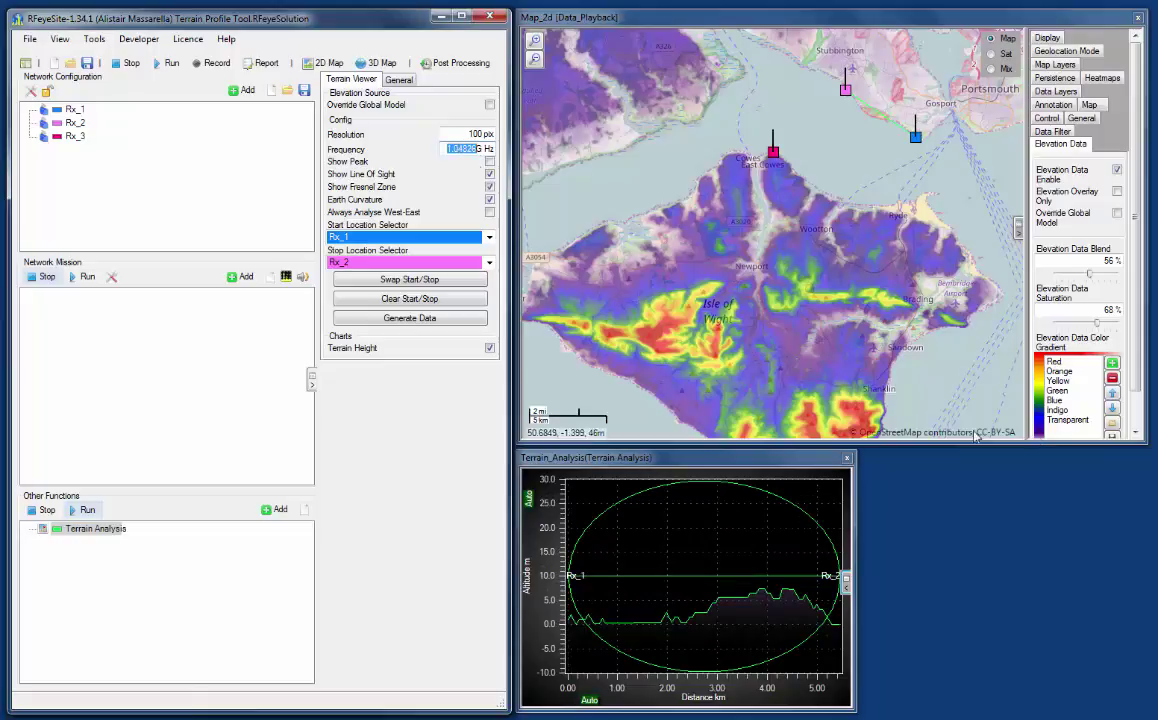
Drag Rx_1 across the Isle of Wight through several trial spots, settling near Sandown
mouse_move(916, 143)
mouse_down()
mouse_move(833, 292)
mouse_move(675, 390)
mouse_up()
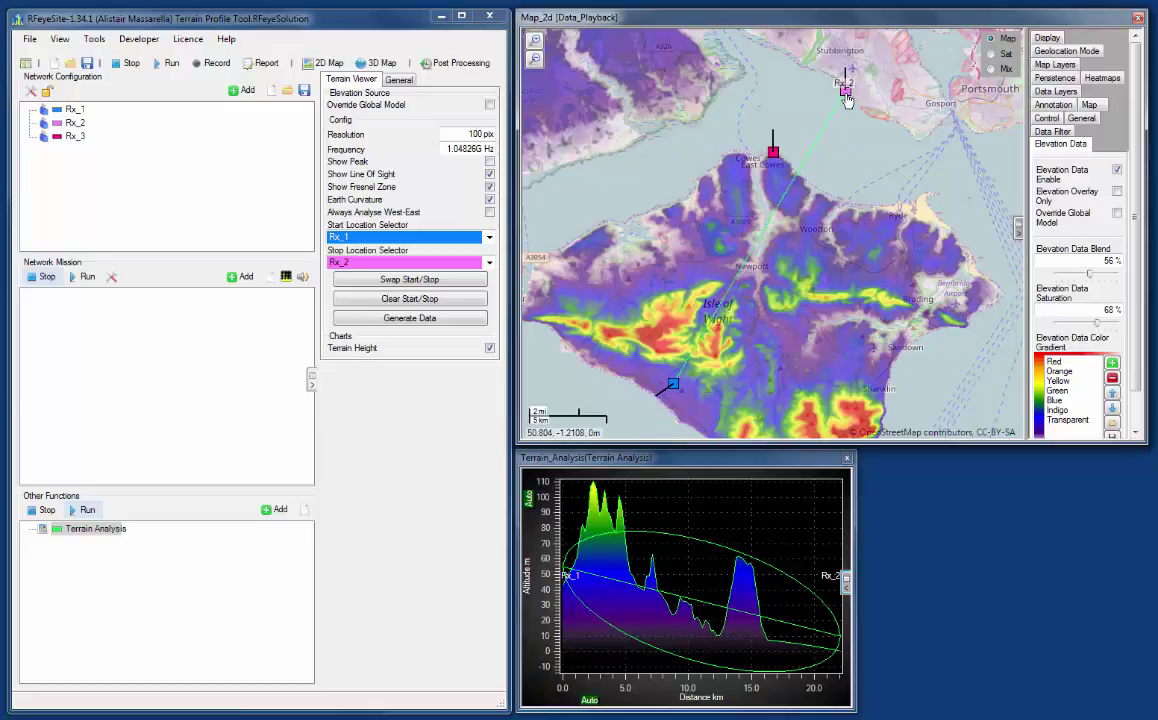
mouse_move(670, 390)
mouse_down()
mouse_move(658, 331)
mouse_move(853, 215)
mouse_move(828, 256)
mouse_move(927, 318)
mouse_move(966, 372)
mouse_up()
scroll(826, 282, down, 2)
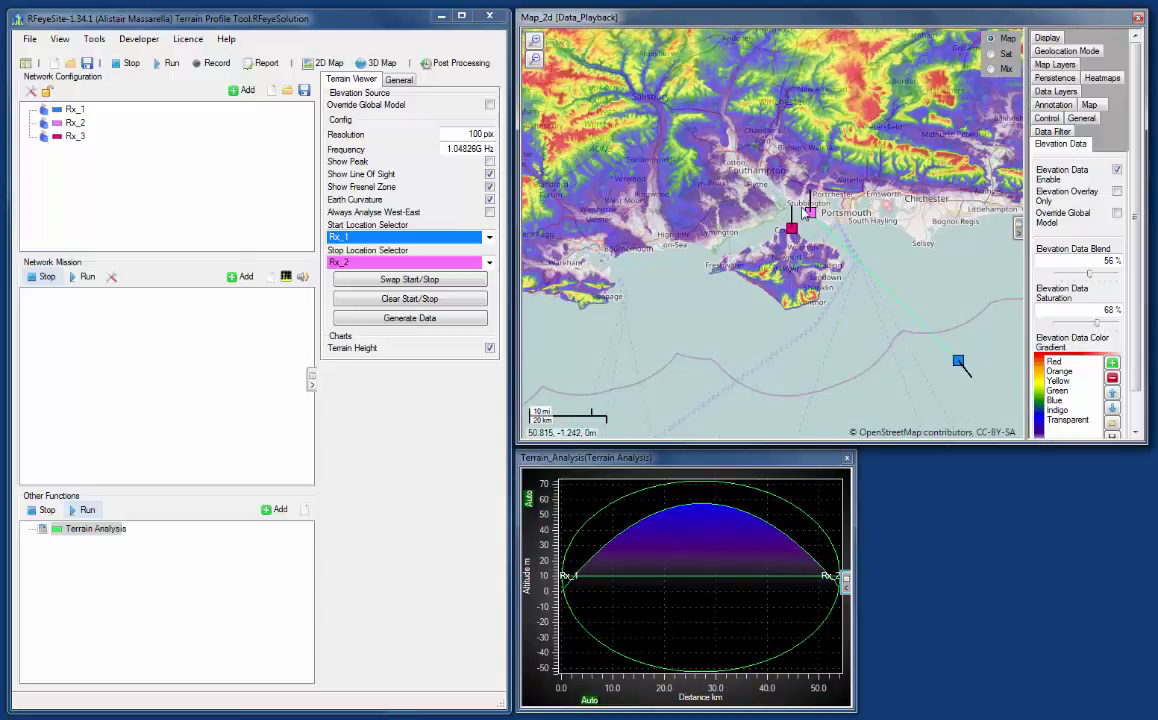
mouse_move(960, 363)
mouse_down()
mouse_move(870, 284)
mouse_move(952, 380)
mouse_move(938, 362)
mouse_move(806, 310)
mouse_move(765, 333)
mouse_move(738, 382)
mouse_move(755, 421)
mouse_up()
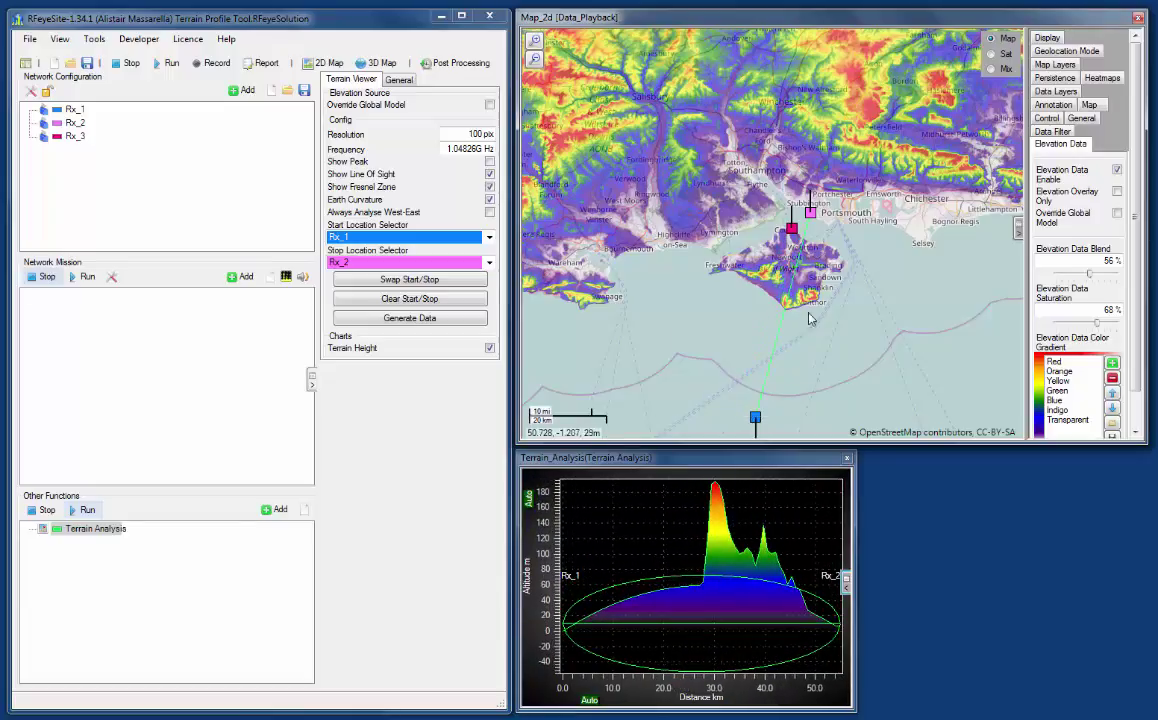
scroll(762, 403, up, 2)
scroll(770, 400, down, 2)
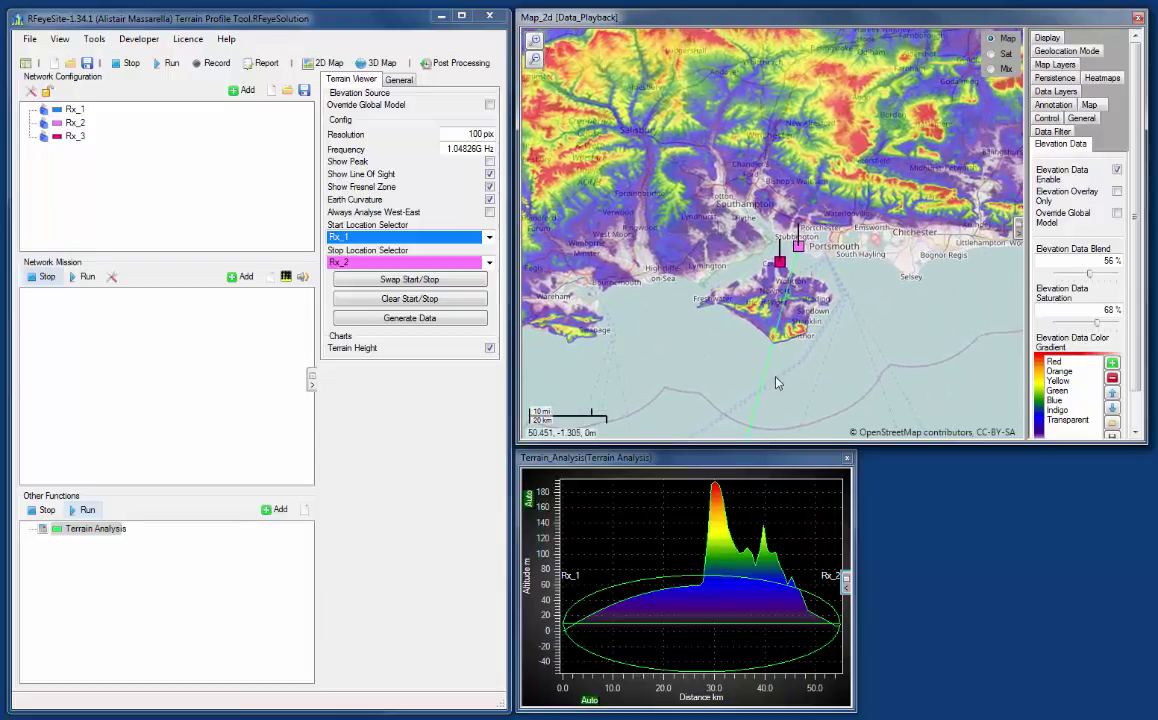
mouse_move(755, 437)
mouse_down()
mouse_move(761, 381)
mouse_move(822, 262)
mouse_move(879, 215)
mouse_move(848, 218)
mouse_up()
scroll(818, 279, up, 3)
drag(787, 320, 749, 326)
mouse_move(950, 264)
mouse_down()
mouse_move(828, 390)
mouse_move(817, 387)
mouse_up()
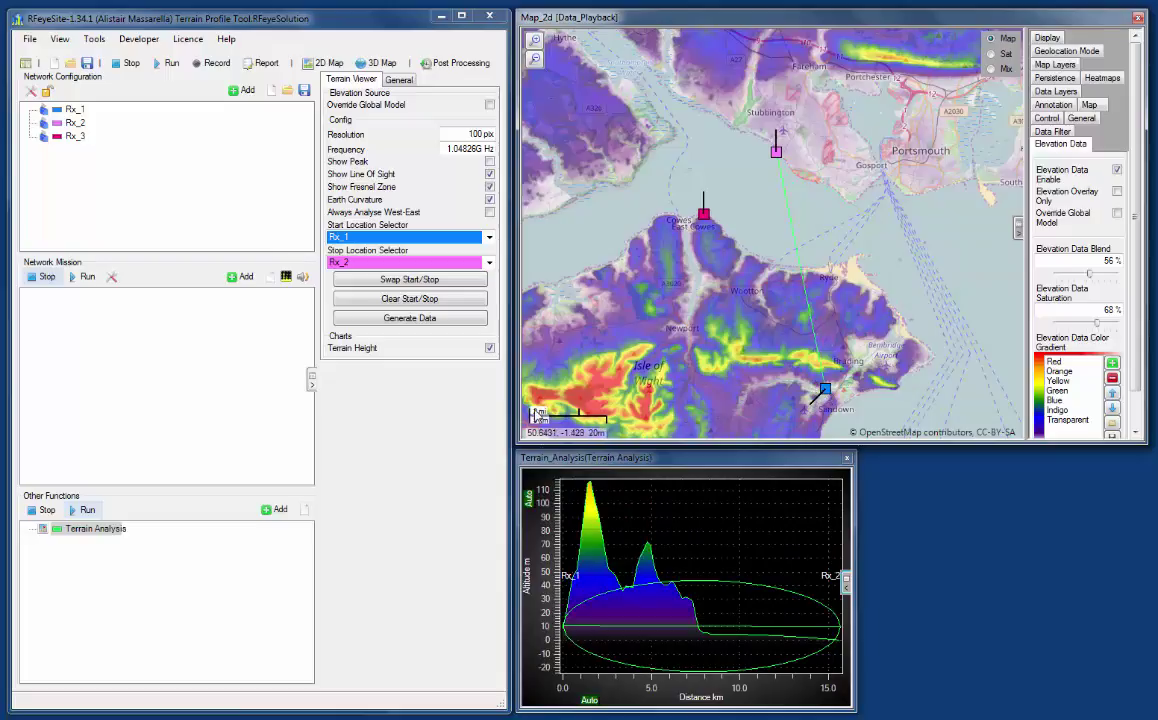
Add a second Terrain Analysis task and move its empty chart to the lower right
click(275, 509)
click(200, 368)
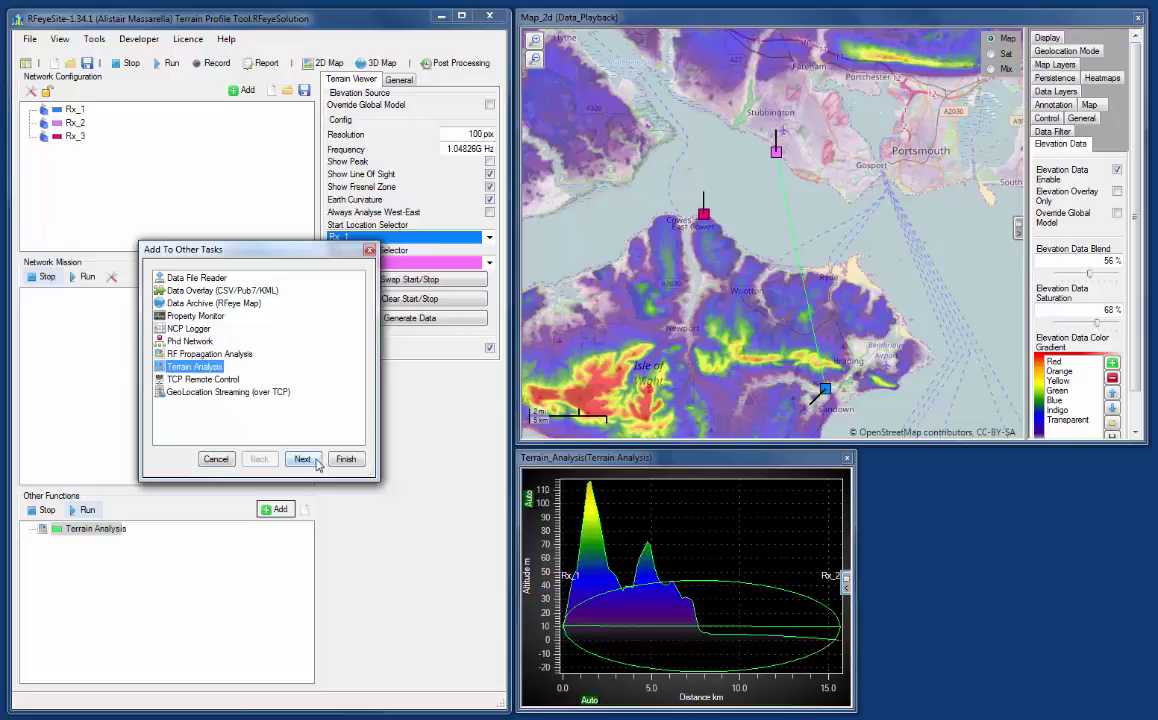
click(314, 460)
click(345, 419)
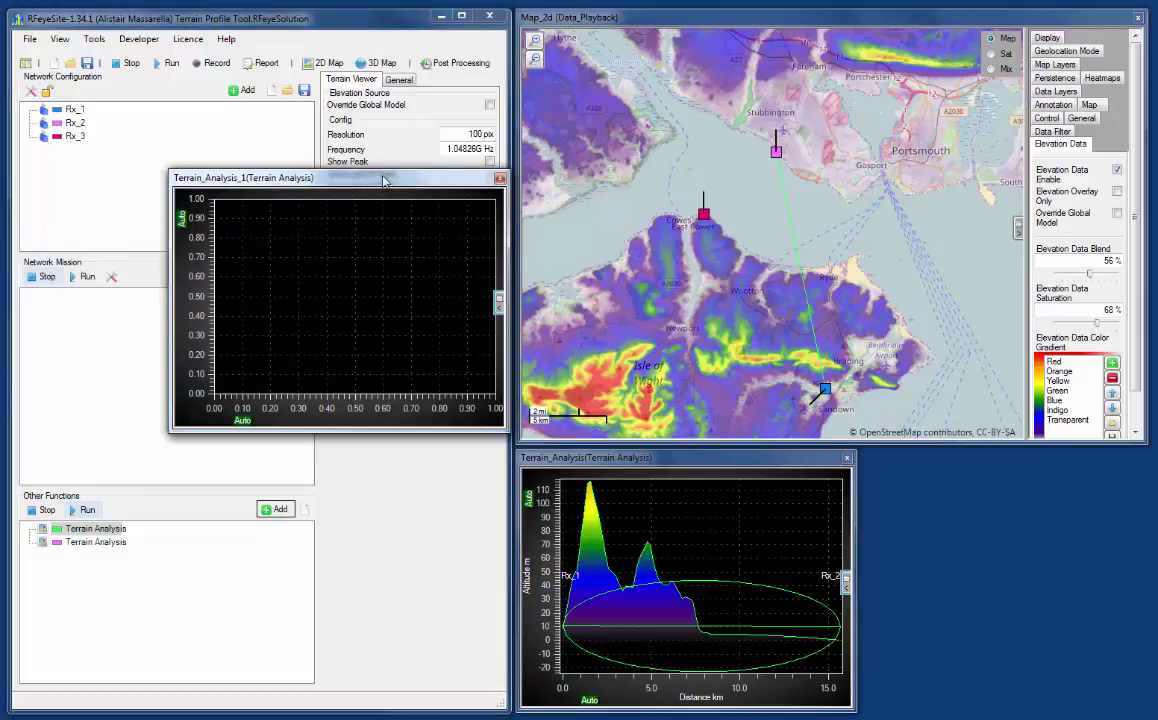
drag(383, 180, 986, 409)
Set the second terrain analysis to run from Rx_2 to Rx_3
click(82, 542)
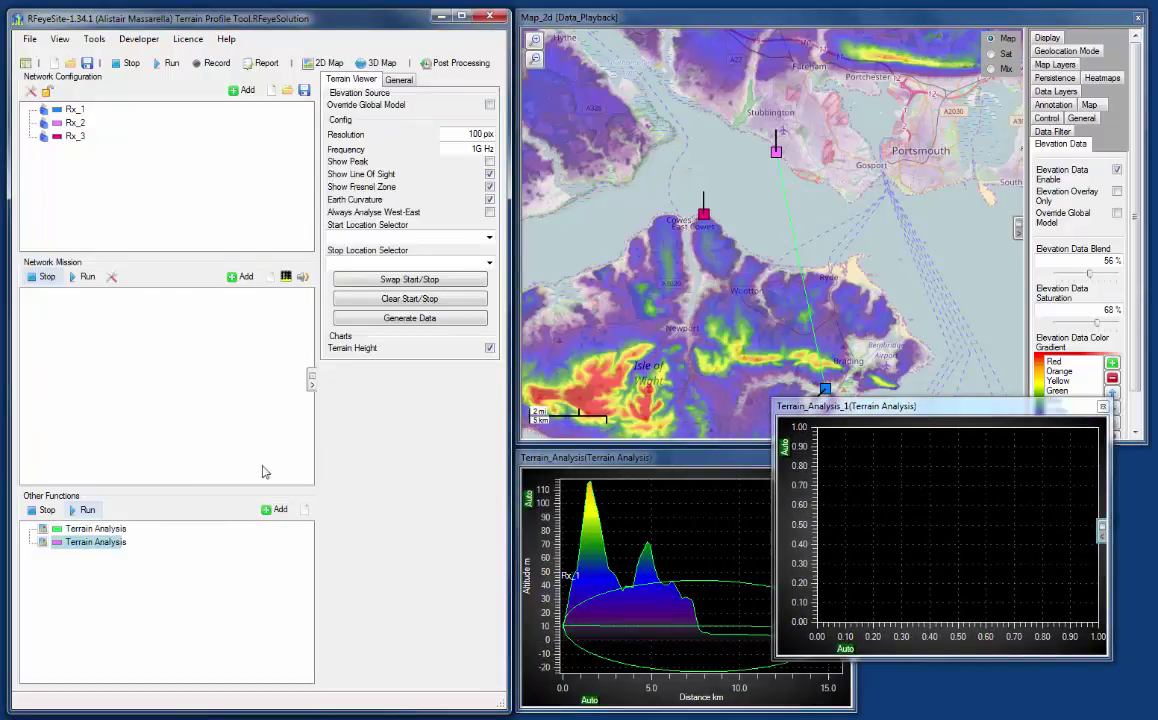
click(488, 238)
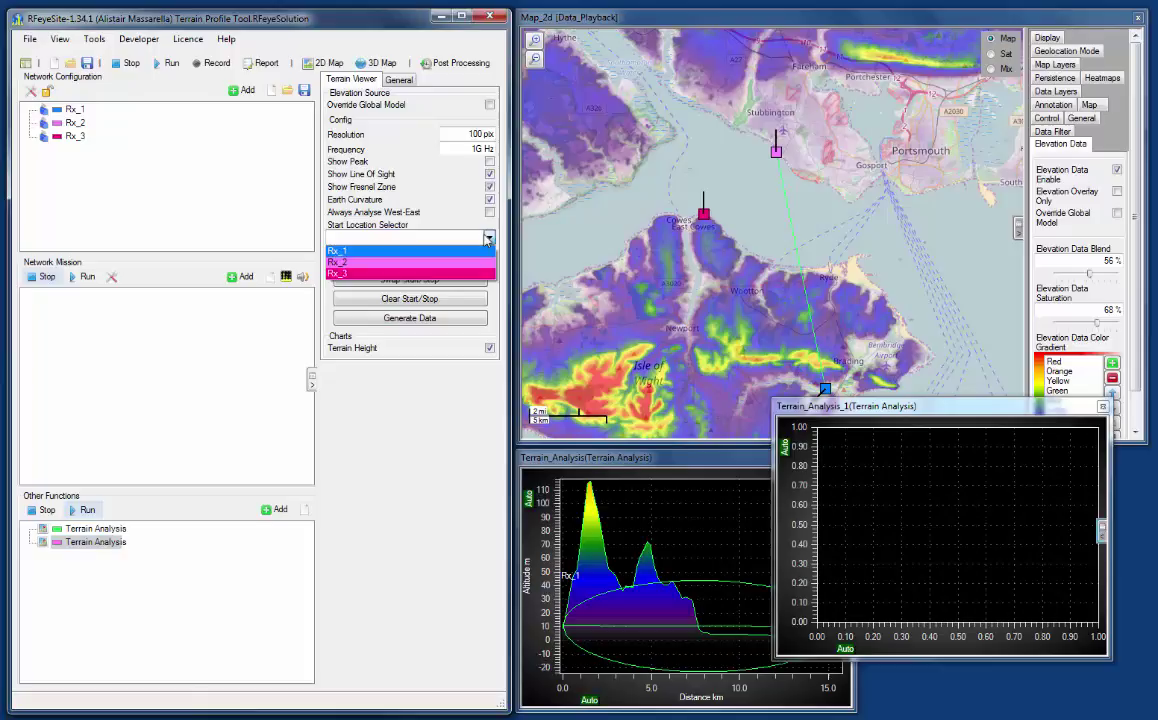
click(476, 263)
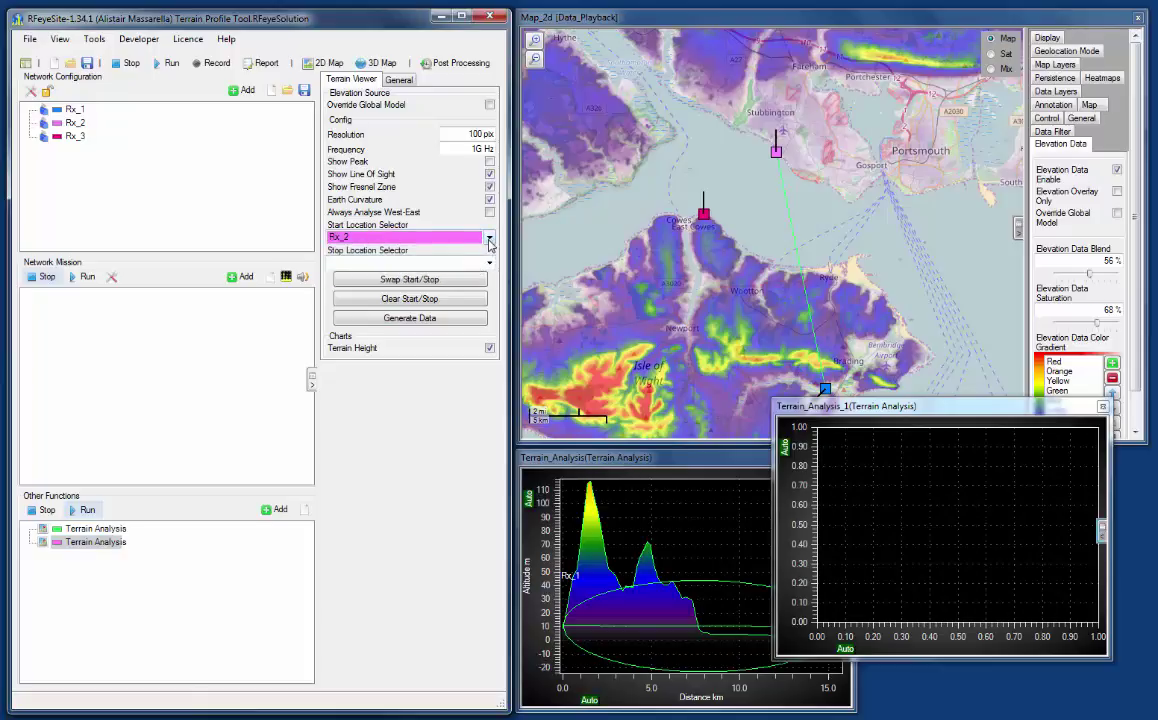
click(489, 263)
click(478, 288)
Move Rx_3 to the island's southwest and reposition the second terrain chart
mouse_move(704, 220)
mouse_down()
mouse_move(650, 232)
mouse_move(600, 290)
mouse_move(575, 325)
mouse_move(582, 380)
mouse_up()
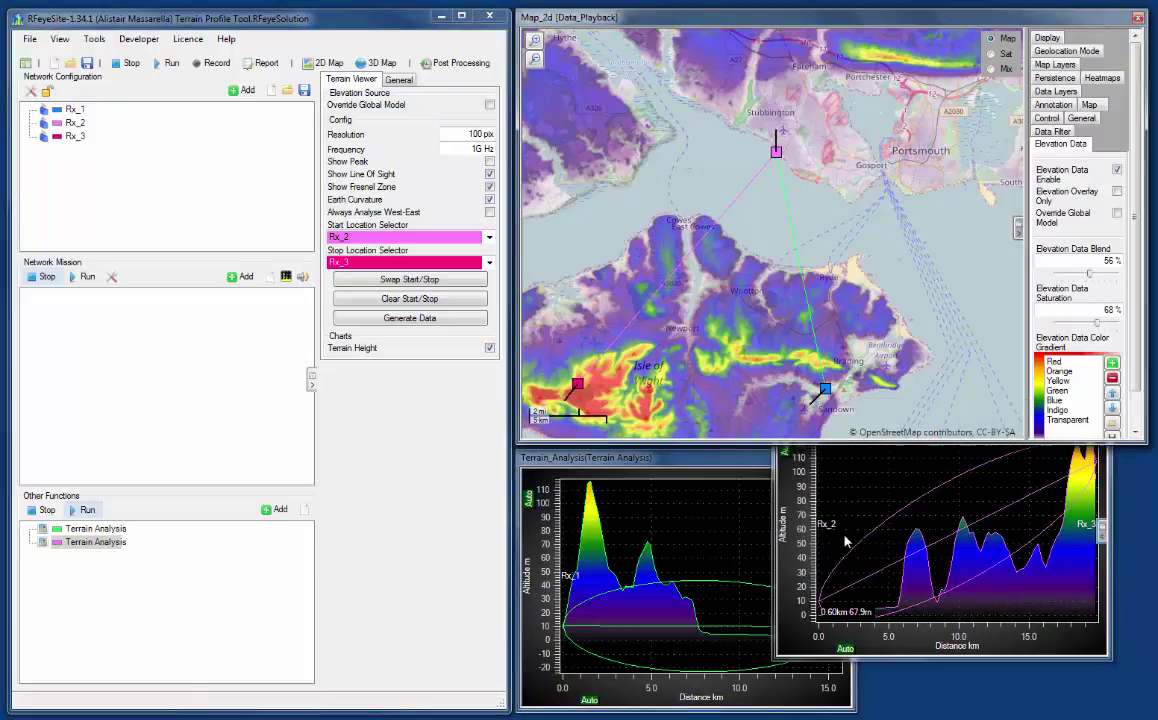
click(815, 580)
mouse_move(924, 478)
mouse_down()
mouse_move(347, 403)
mouse_move(357, 367)
mouse_move(833, 500)
mouse_move(948, 372)
mouse_move(938, 426)
mouse_up()
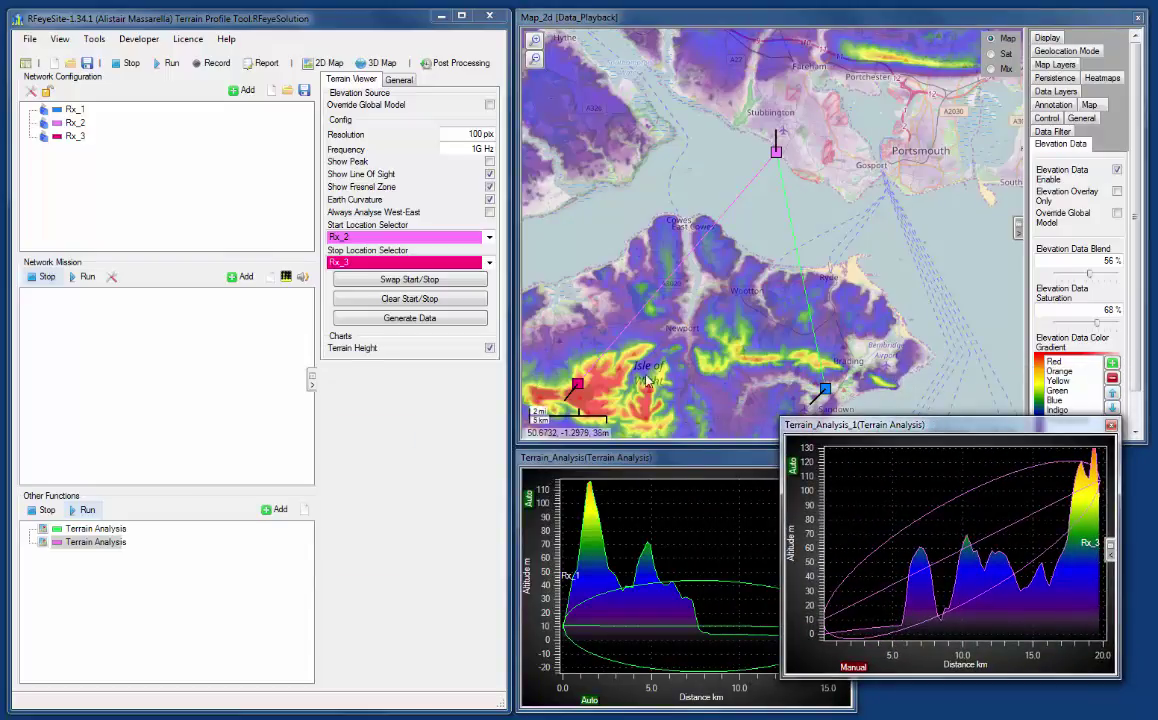
click(276, 509)
Finish adding a third Terrain Analysis and set it from Rx_3 to Rx_1
click(206, 367)
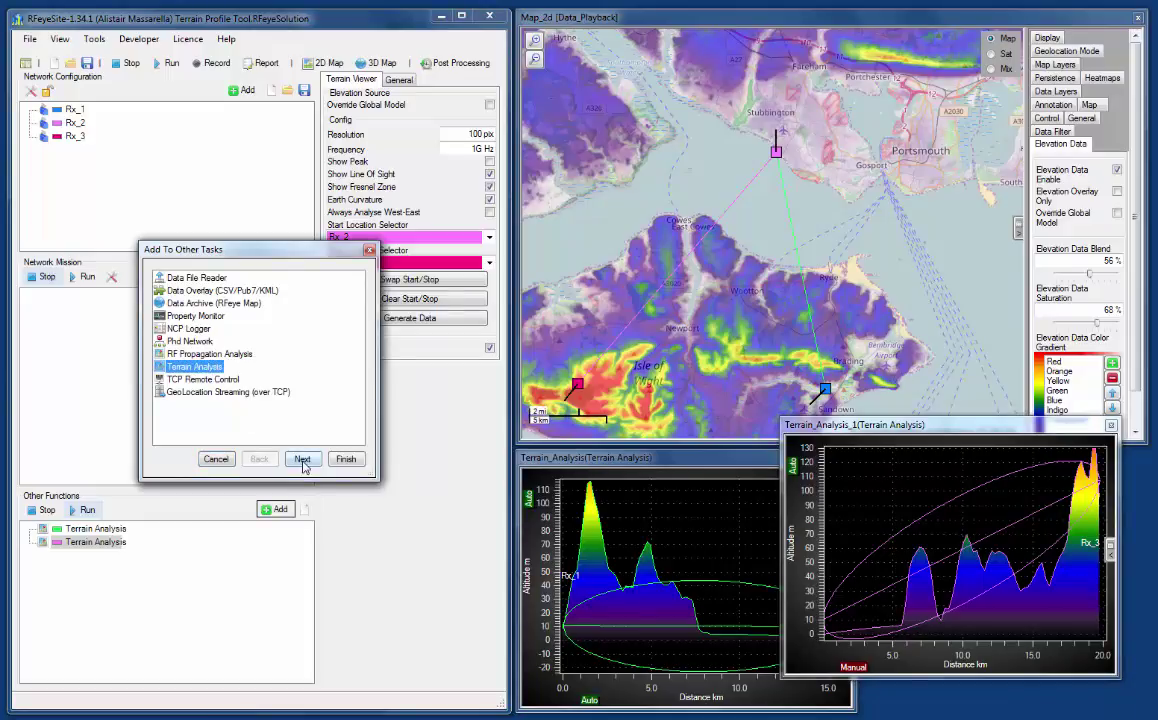
click(302, 460)
click(345, 421)
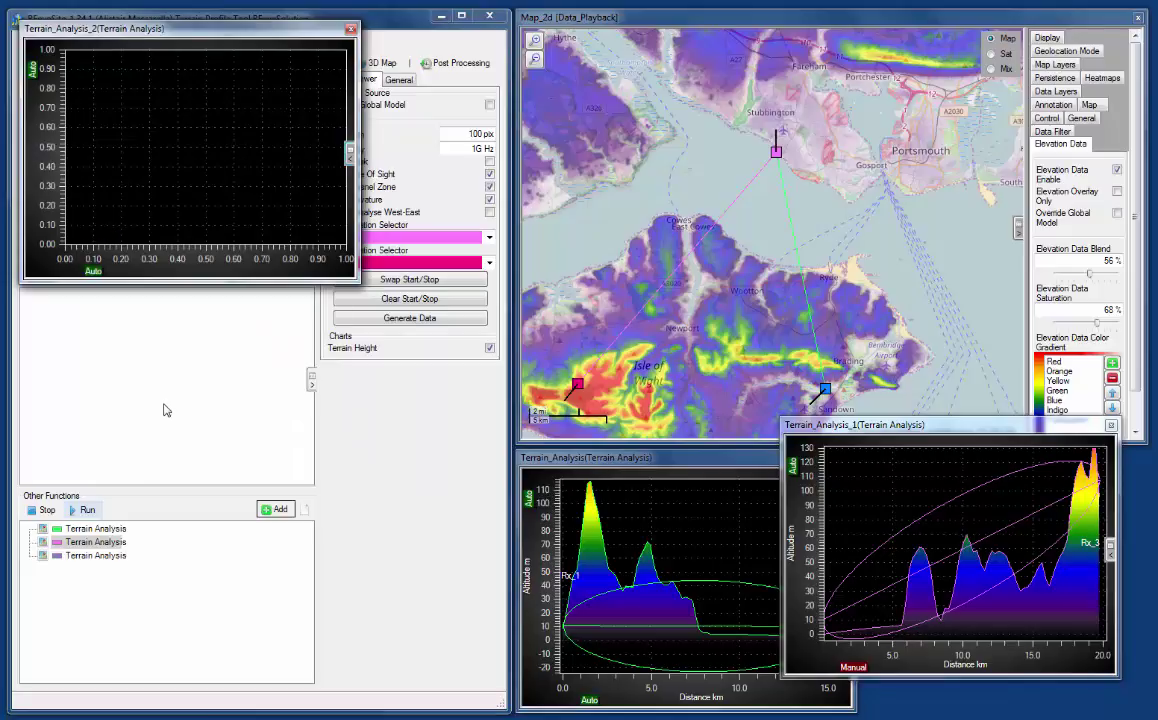
click(110, 554)
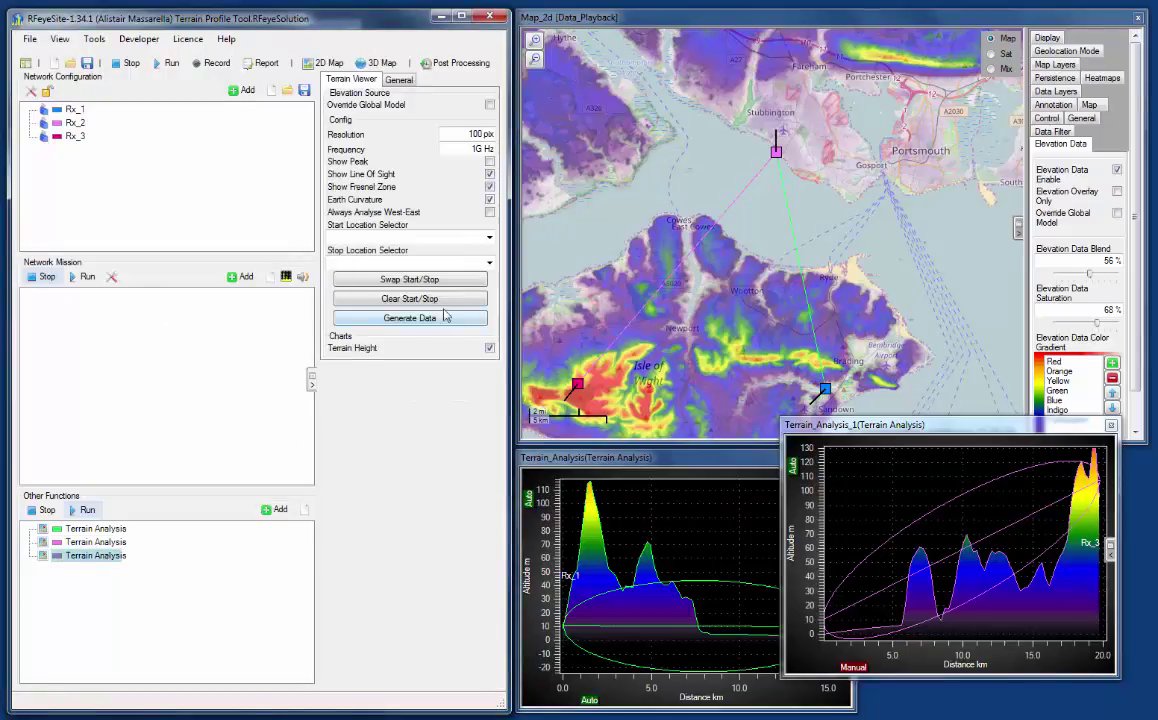
click(489, 240)
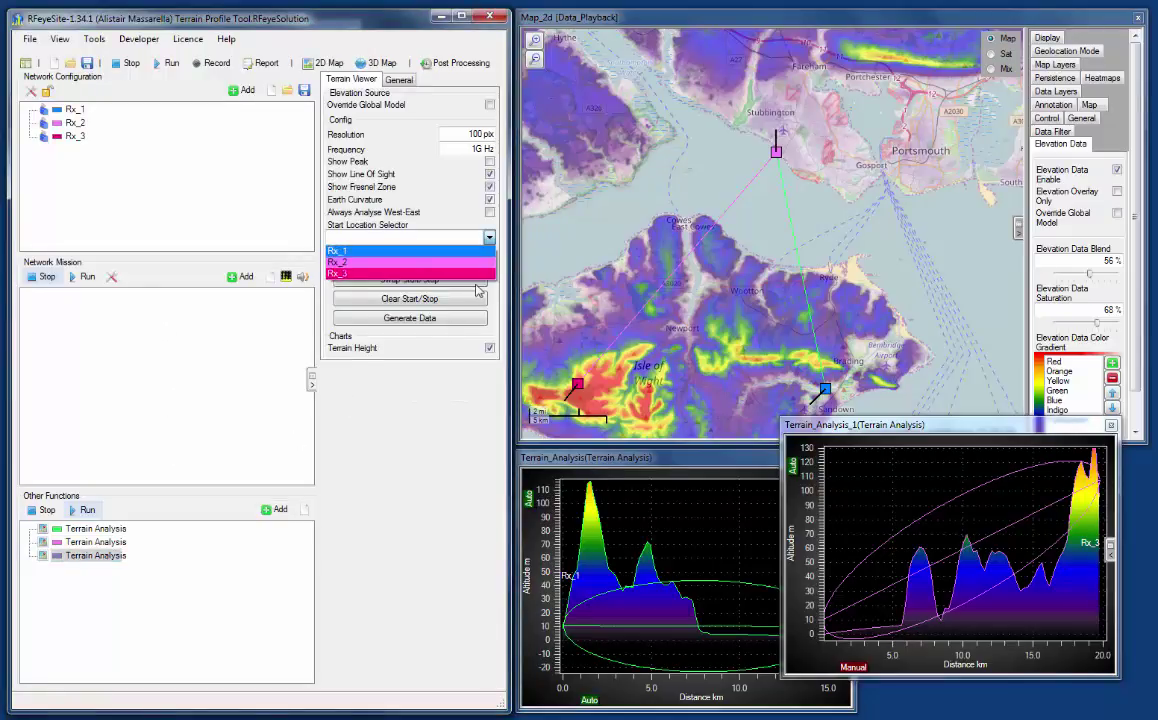
click(480, 273)
click(480, 238)
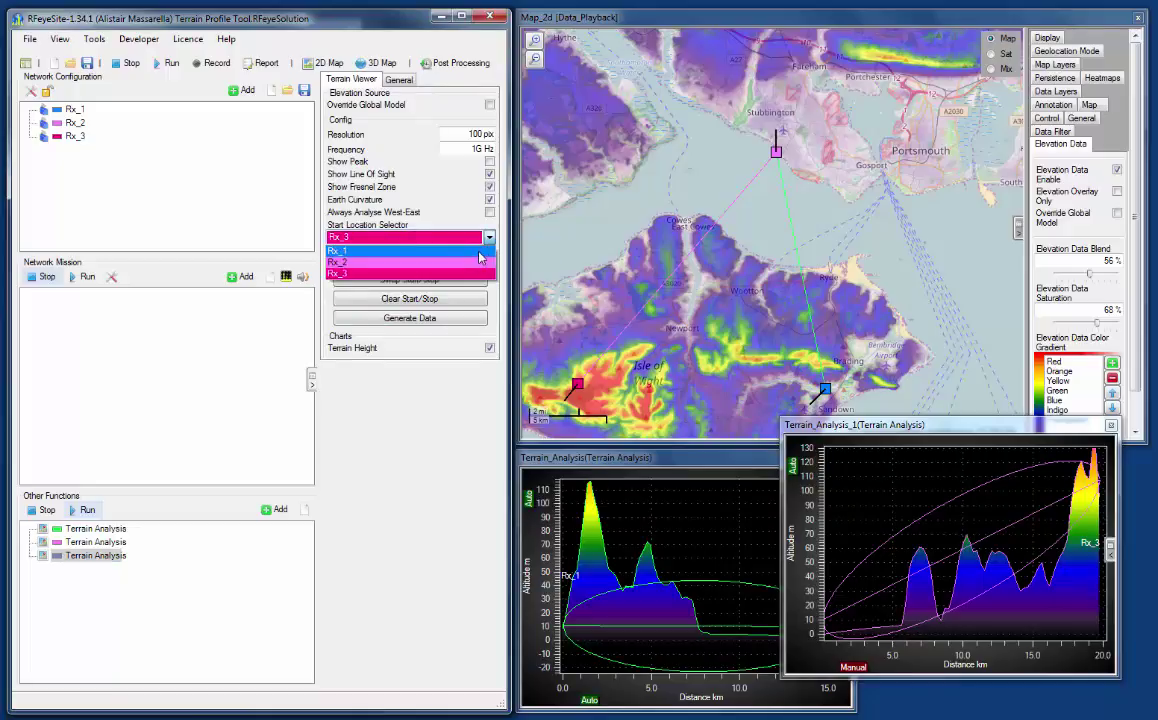
click(489, 240)
click(489, 262)
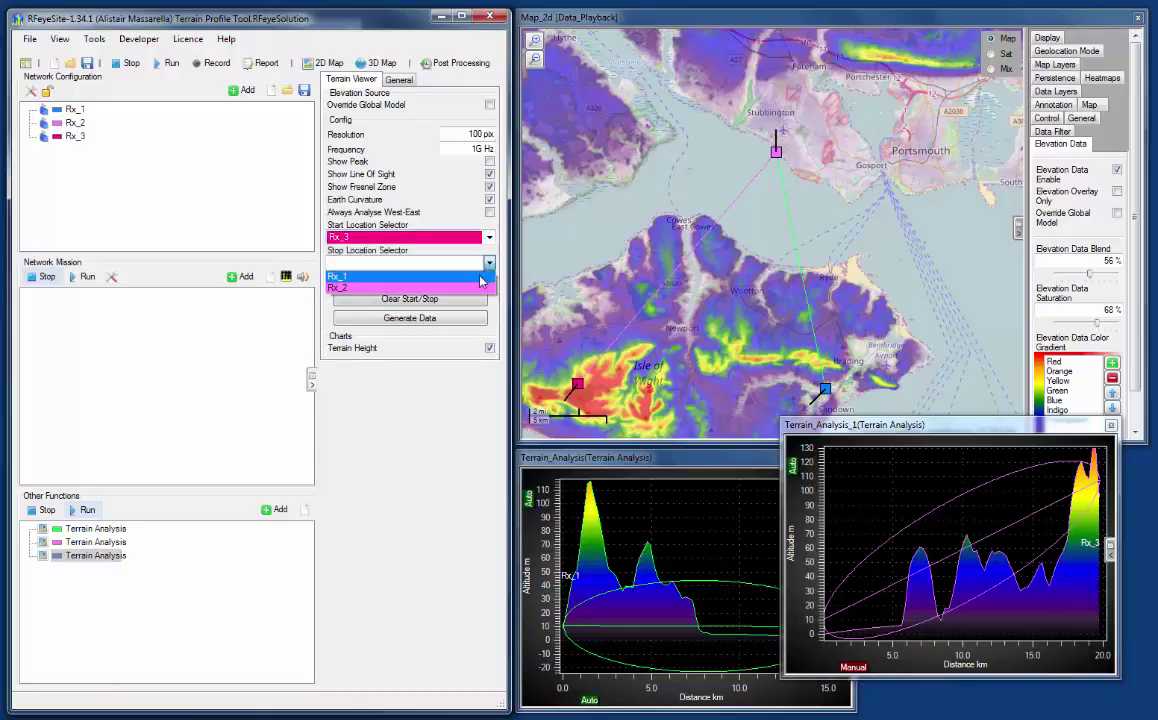
click(480, 277)
Move Rx_3 north into the water off the island's northwest coast toward Cowes
click(593, 372)
mouse_move(593, 372)
mouse_down()
mouse_move(560, 295)
mouse_move(595, 207)
mouse_up()
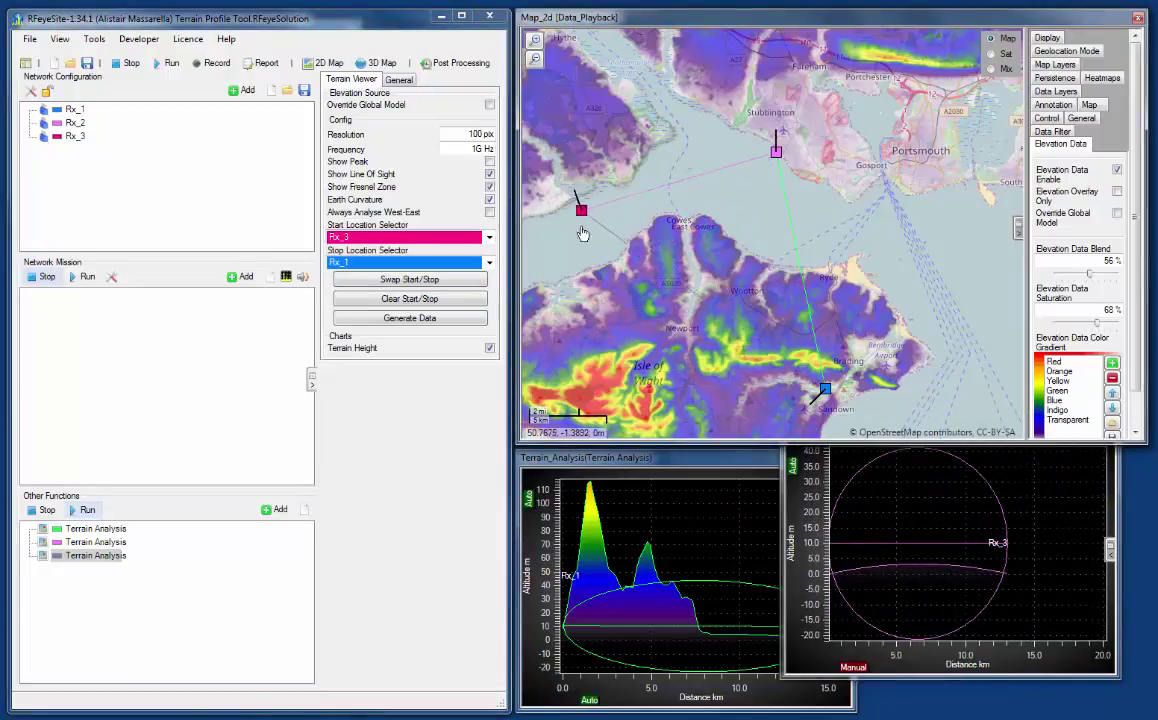
click(953, 607)
Move Rx_1 east to Bembridge then northwest toward Ryde, shifting terrain charts aside
drag(962, 496, 619, 452)
mouse_move(825, 388)
mouse_down()
mouse_move(905, 346)
mouse_move(907, 328)
mouse_up()
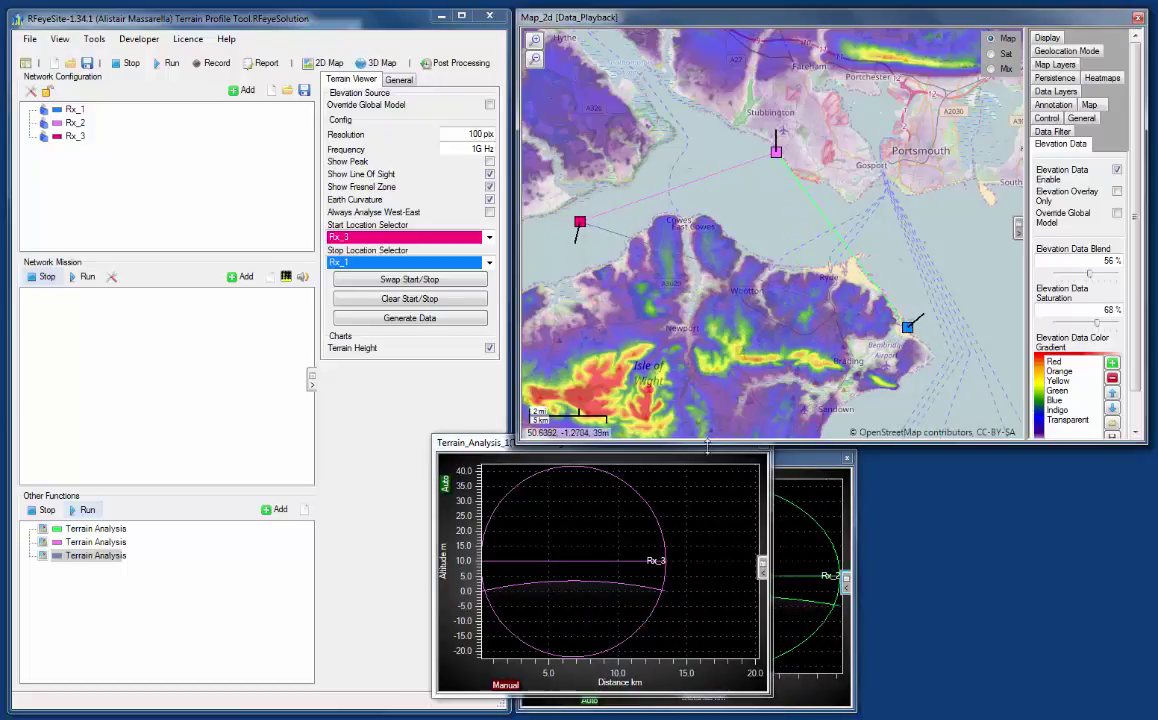
drag(473, 447, 809, 440)
mouse_move(908, 328)
mouse_down()
mouse_move(869, 237)
mouse_move(801, 248)
mouse_up()
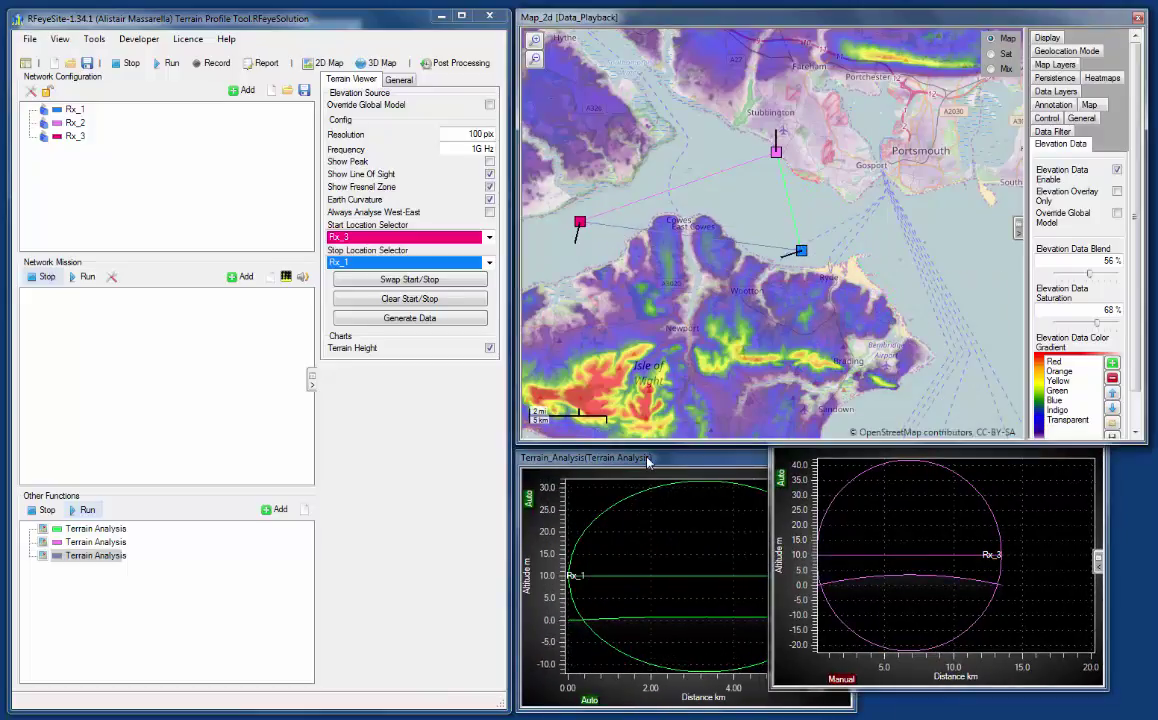
drag(649, 460, 583, 381)
click(391, 705)
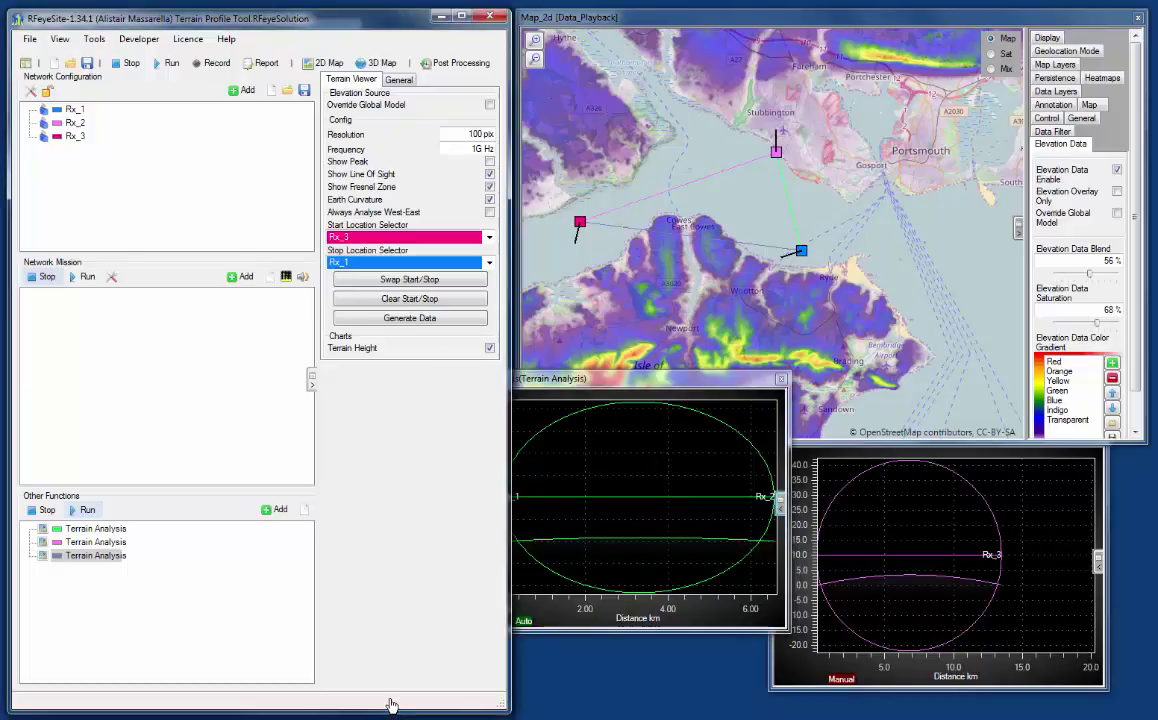
Move Rx_3 inland and Rx_1 near Brading, and arrange the three terrain charts in a row
drag(270, 38, 856, 482)
drag(485, 378, 278, 425)
mouse_move(579, 221)
mouse_down()
mouse_move(693, 305)
mouse_move(731, 303)
mouse_up()
drag(690, 473, 598, 478)
mouse_move(801, 250)
mouse_down()
mouse_move(835, 348)
mouse_move(875, 358)
mouse_up()
click(980, 460)
drag(985, 439, 972, 429)
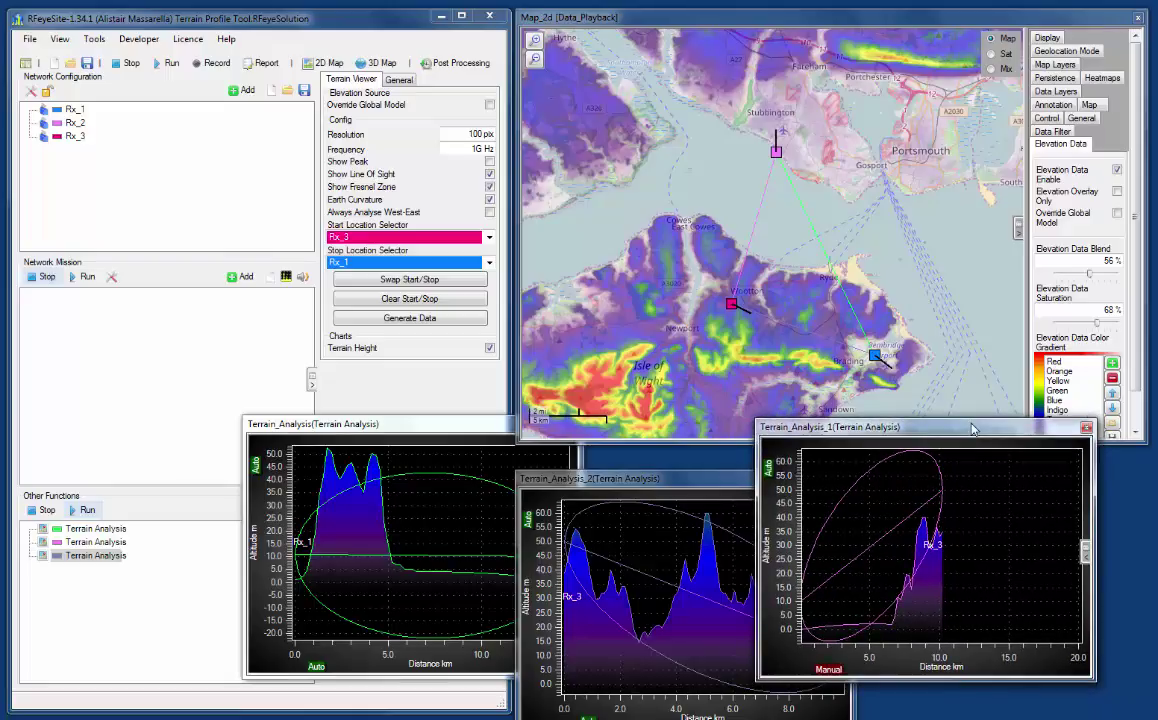